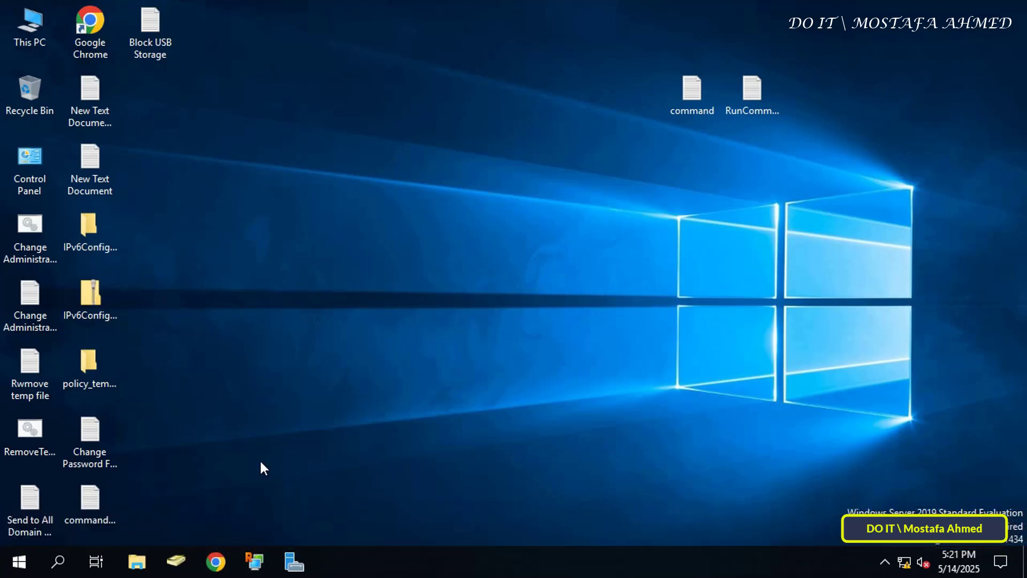
- Open the Group Policy Management console by running gpmc.msc
key("super+r")
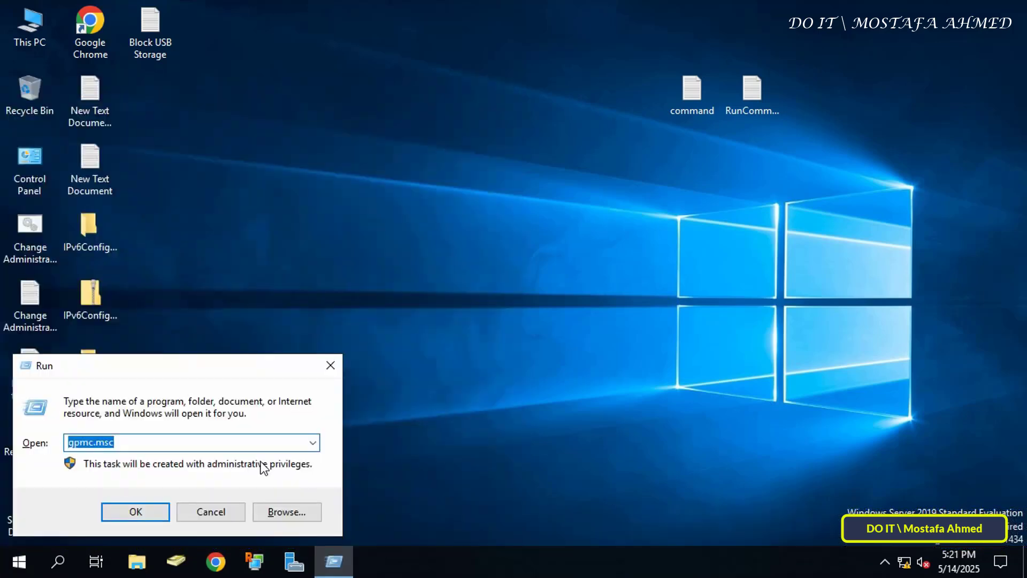
type("gp")
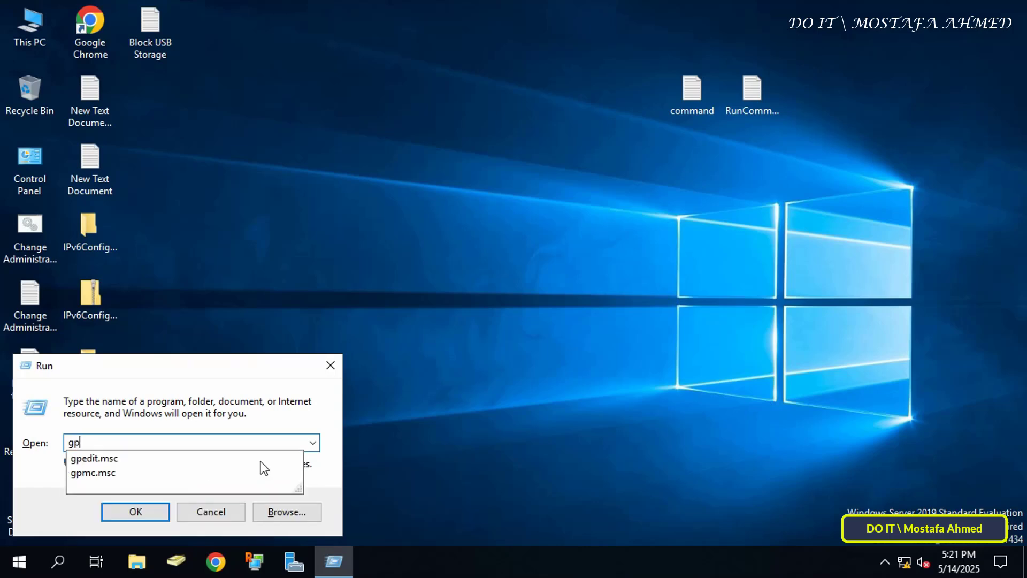
type("m")
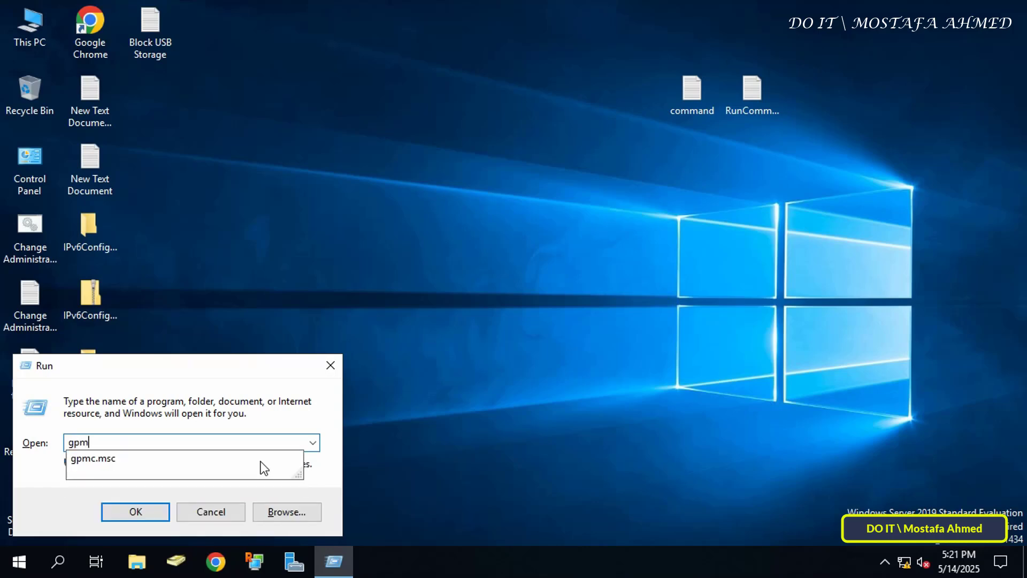
type("c.msc")
left_click(117, 514)
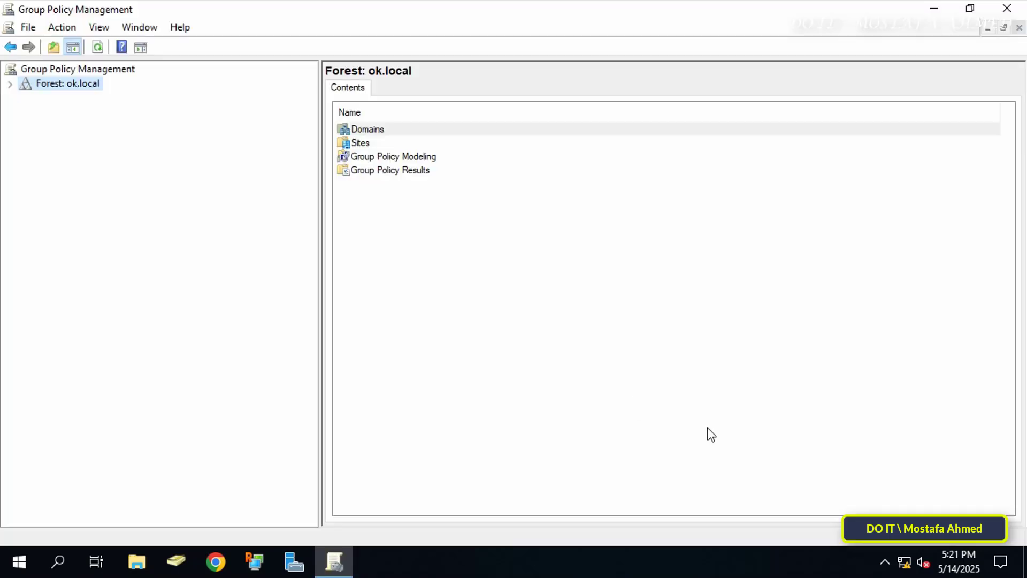
- Expand the ok.local forest and its Domains node to show the contents of the ok.local domain
left_click(10, 85)
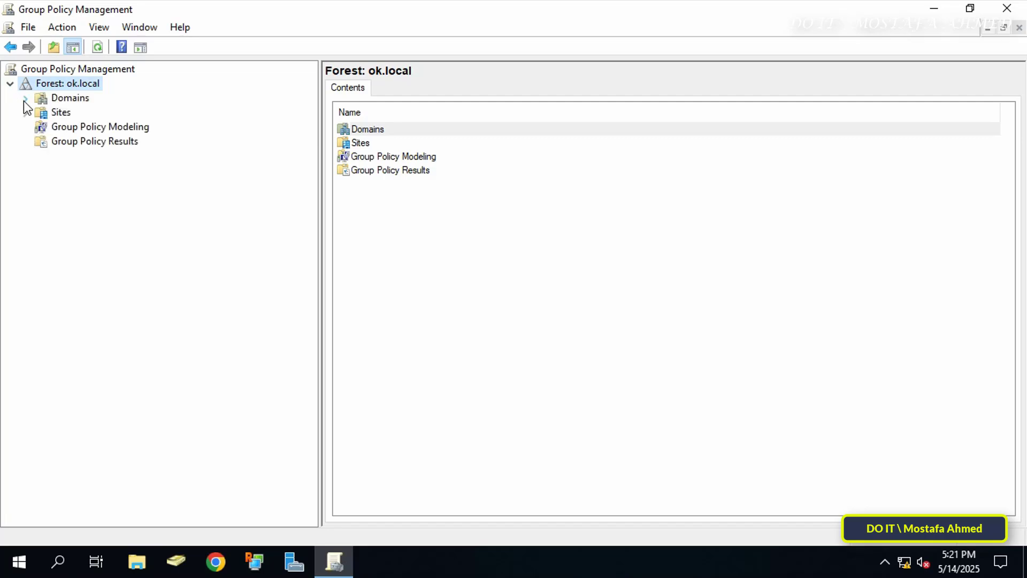
left_click(24, 99)
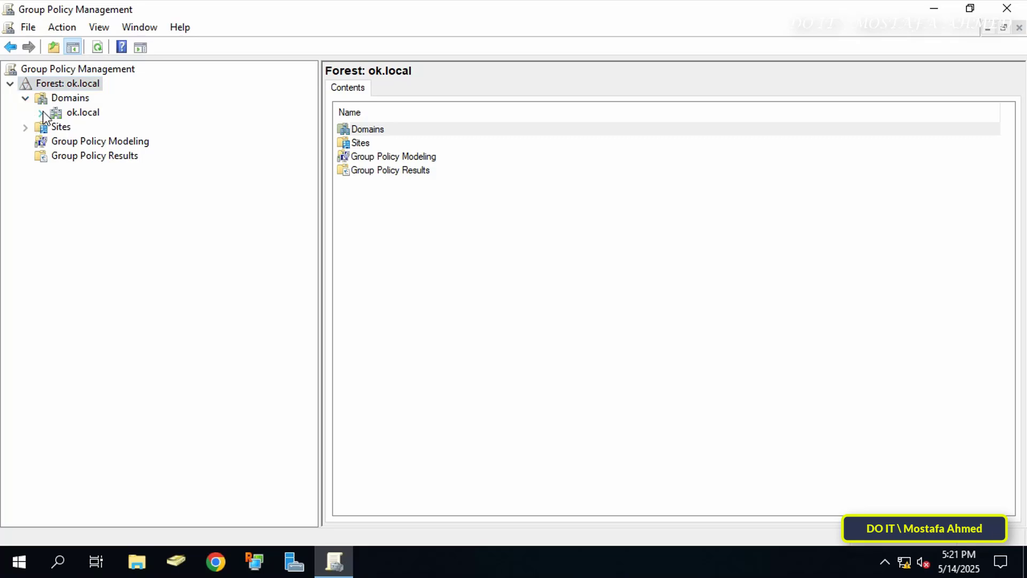
left_click(42, 113)
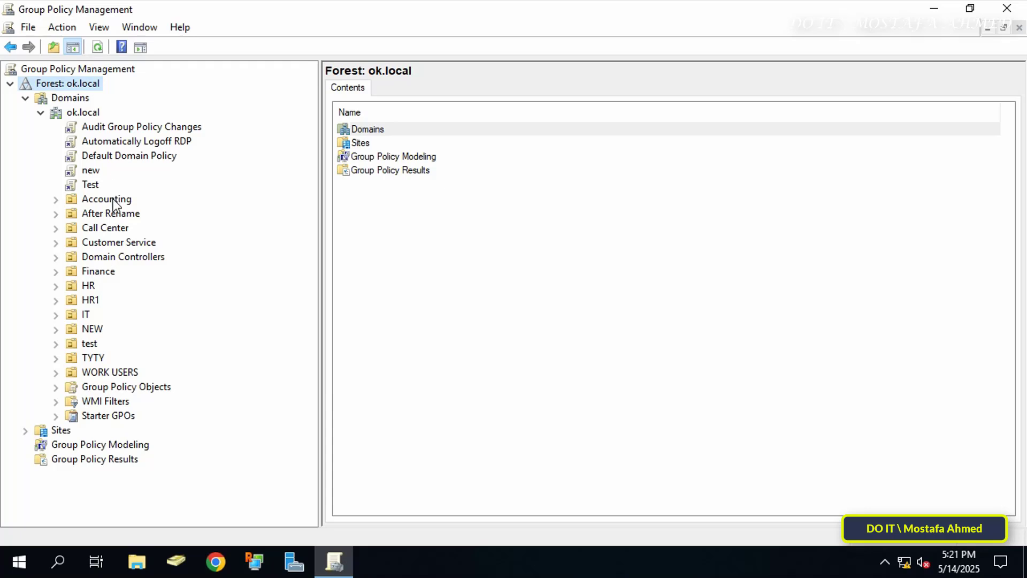
- Create a GPO named "Clear Download Folder" and link it to the test organizational unit
left_click(89, 345)
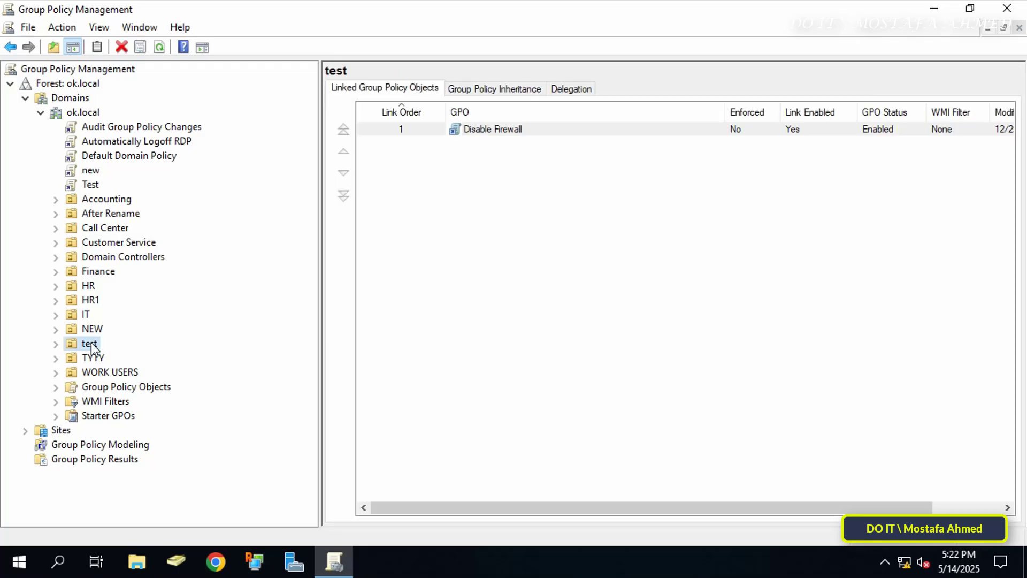
right_click(92, 345)
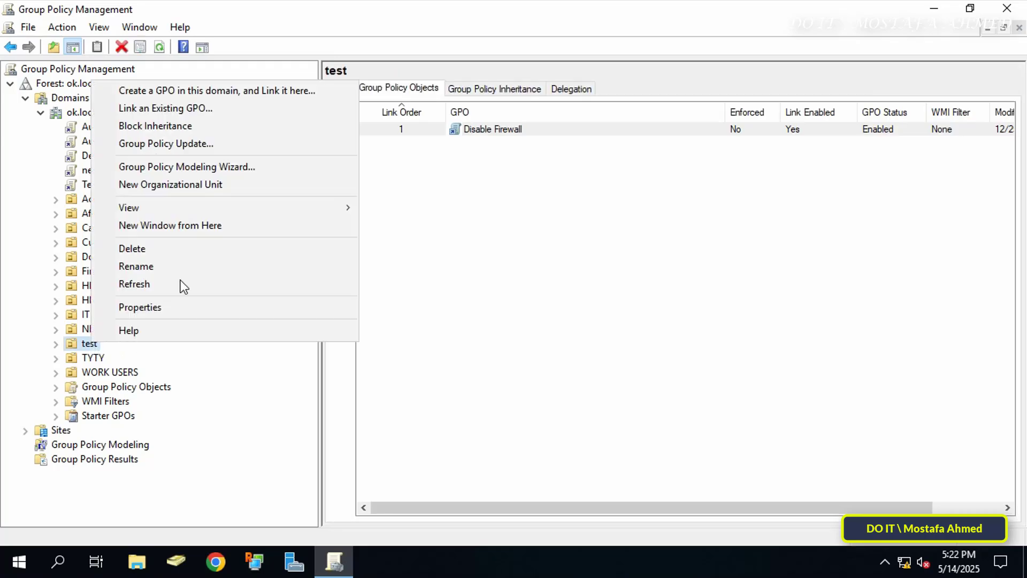
left_click(262, 87)
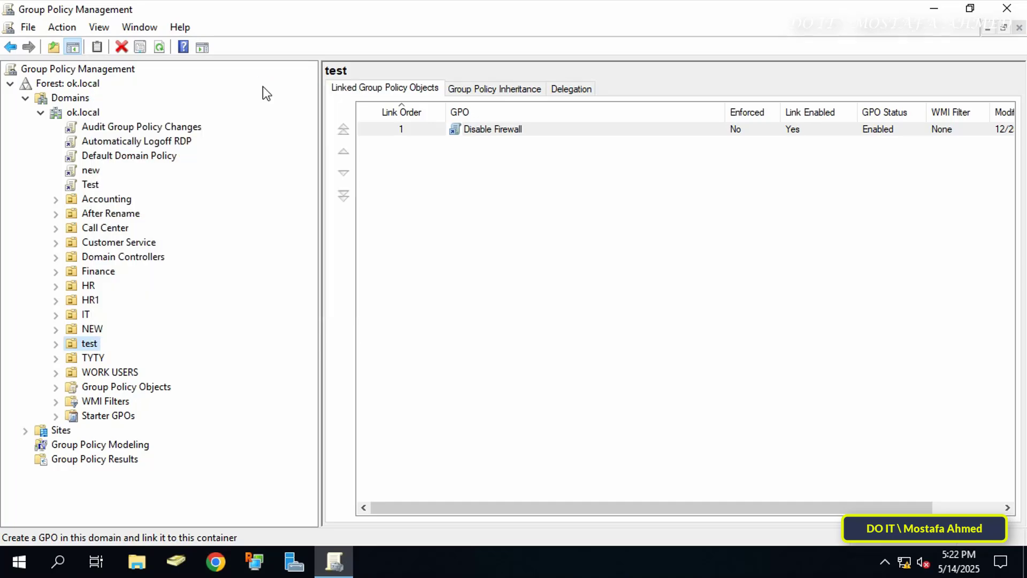
type("C")
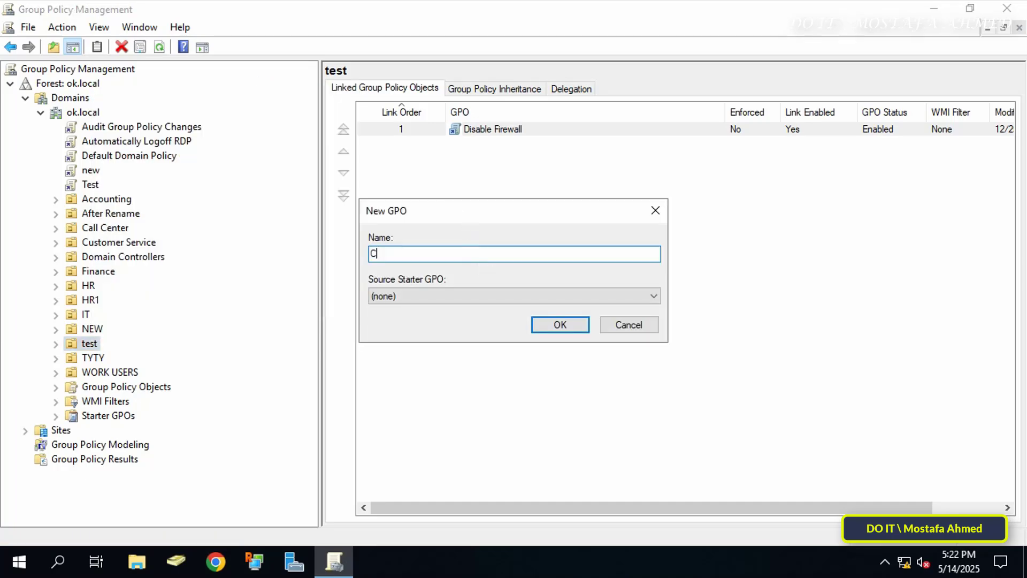
type("lear Download D")
key("BackSpace")
type("Folder")
left_click(560, 325)
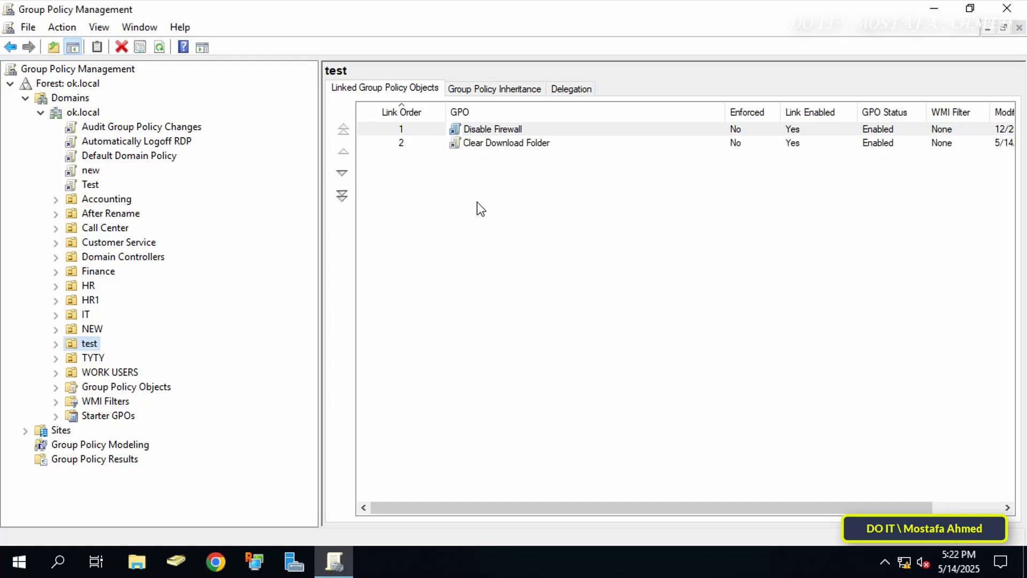
- Open the Clear Download Folder GPO for editing, maximize the editor and widen its tree pane
left_click(480, 148)
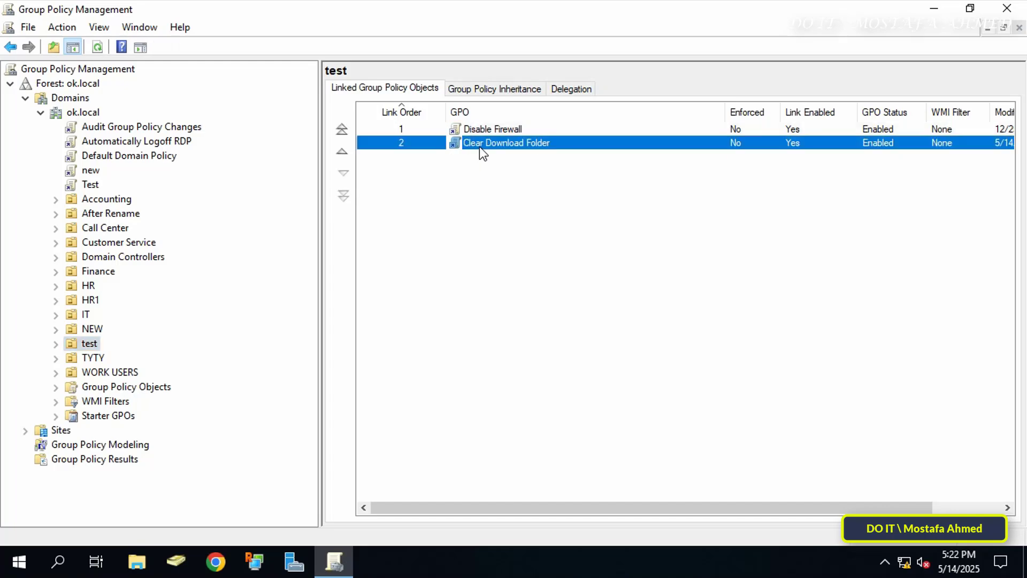
right_click(498, 149)
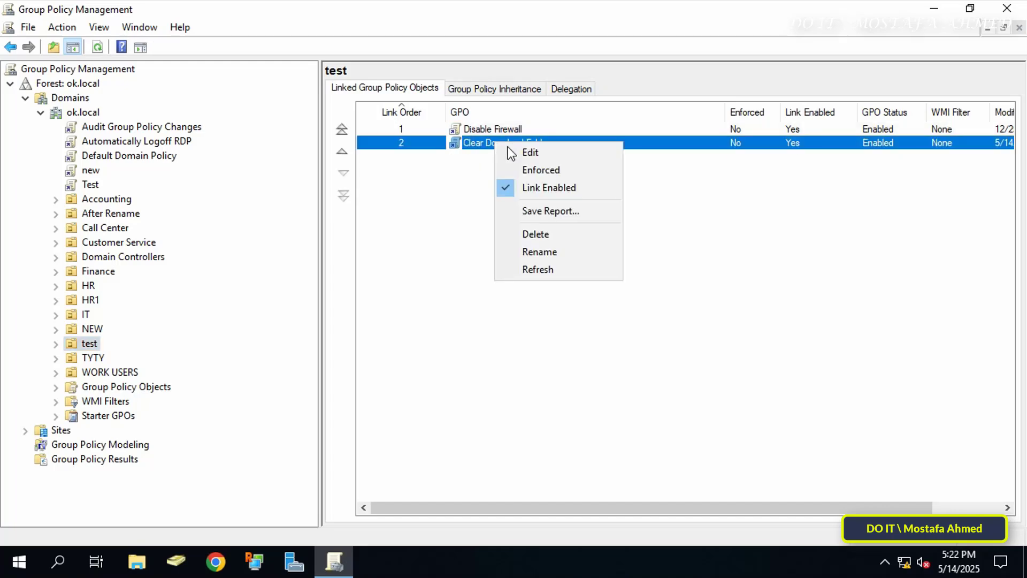
left_click(511, 152)
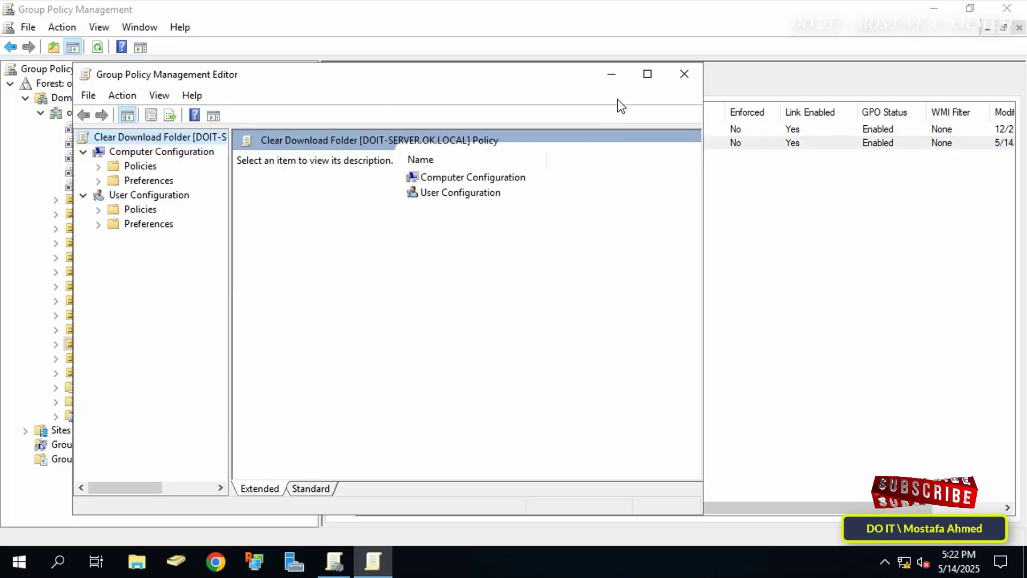
left_click(647, 75)
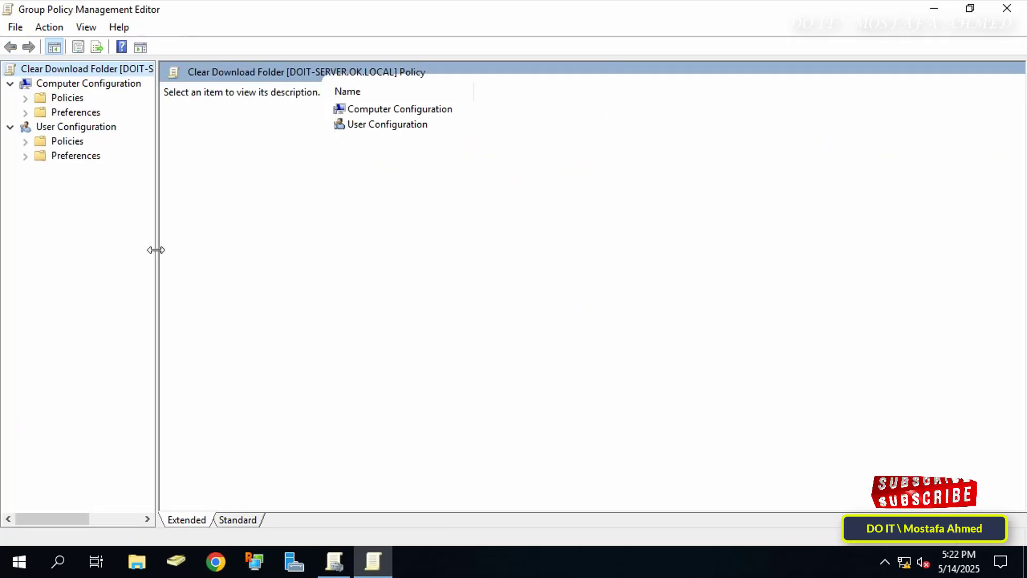
left_click_drag(155, 250, 274, 250)
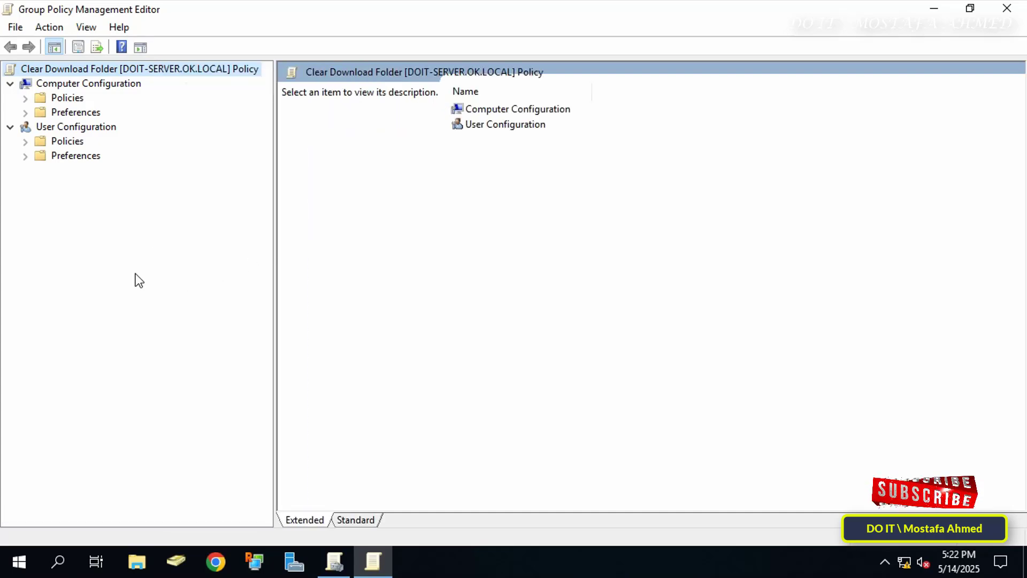
- Open the Logon script properties in the Windows Settings policies of User Configuration
left_click(66, 126)
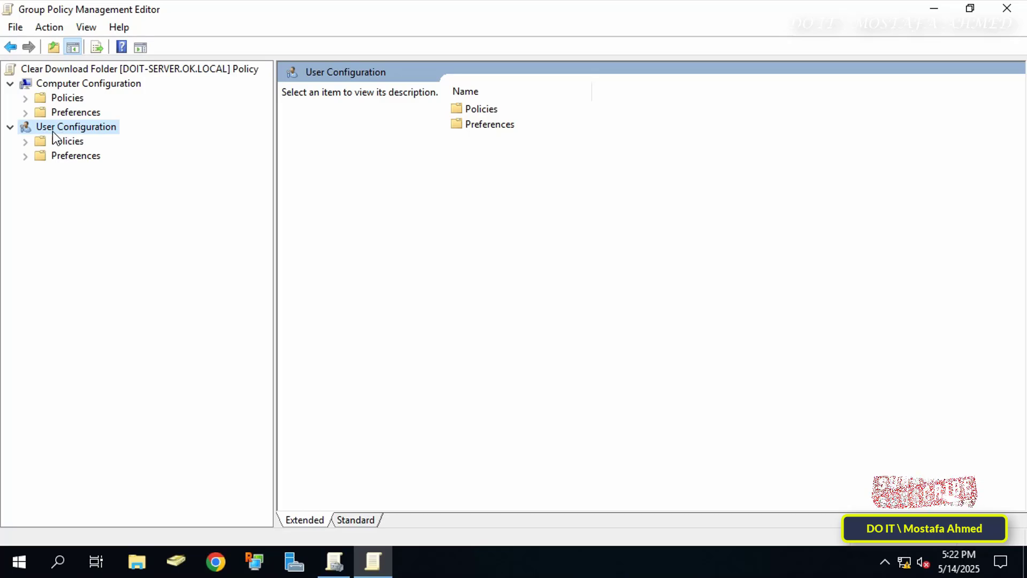
left_click(24, 141)
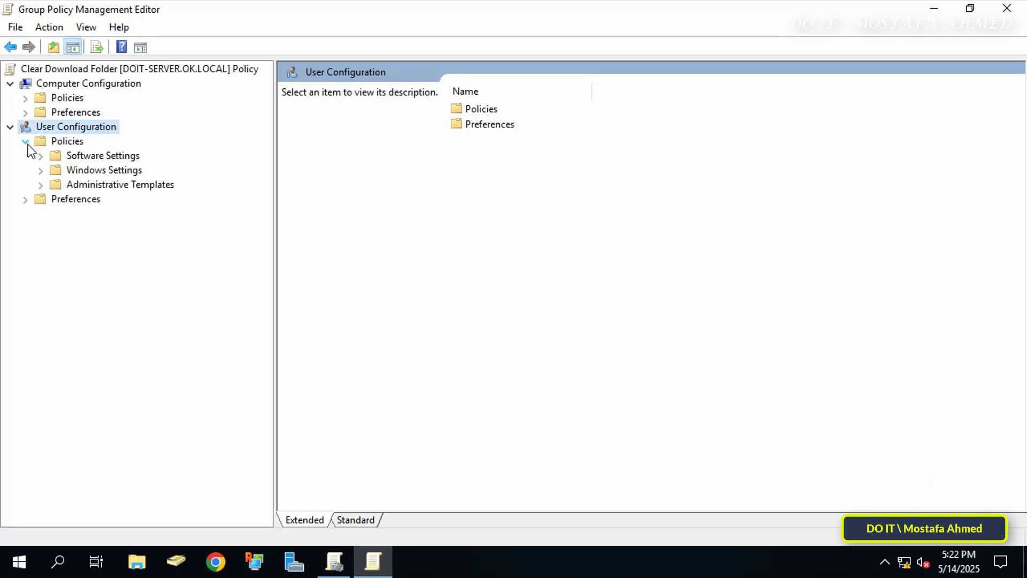
left_click(85, 171)
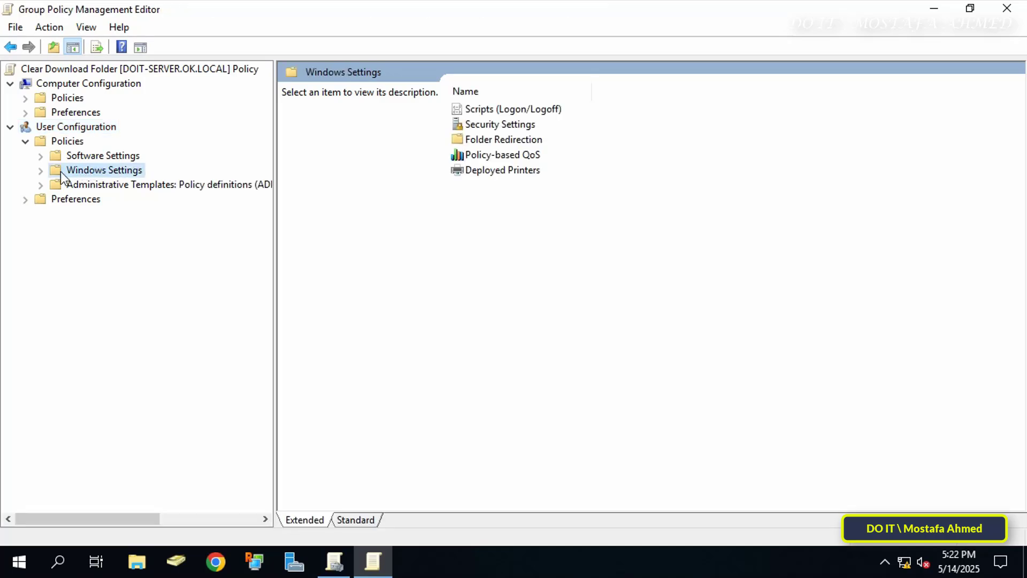
left_click(41, 170)
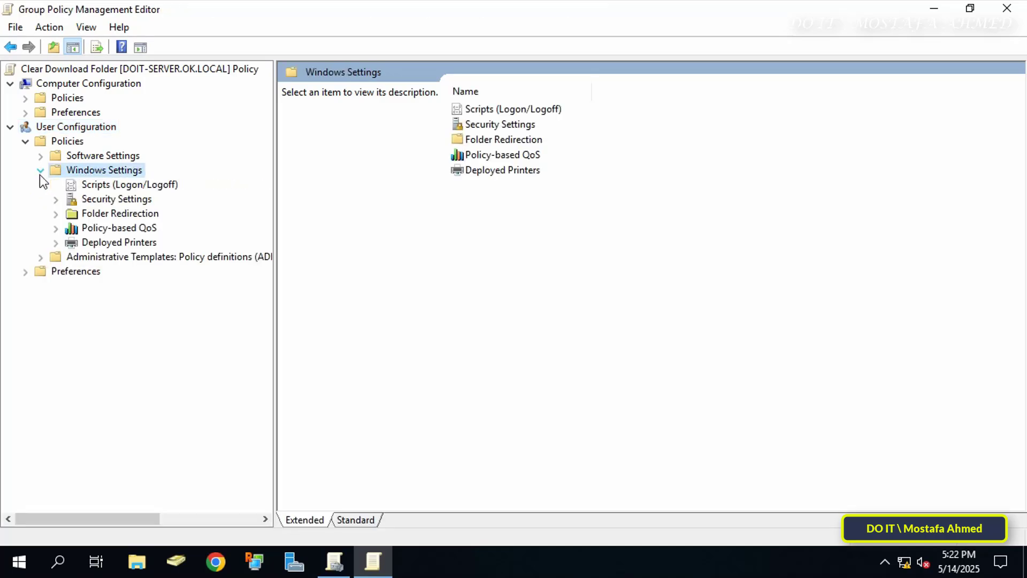
left_click(128, 186)
double_click(477, 111)
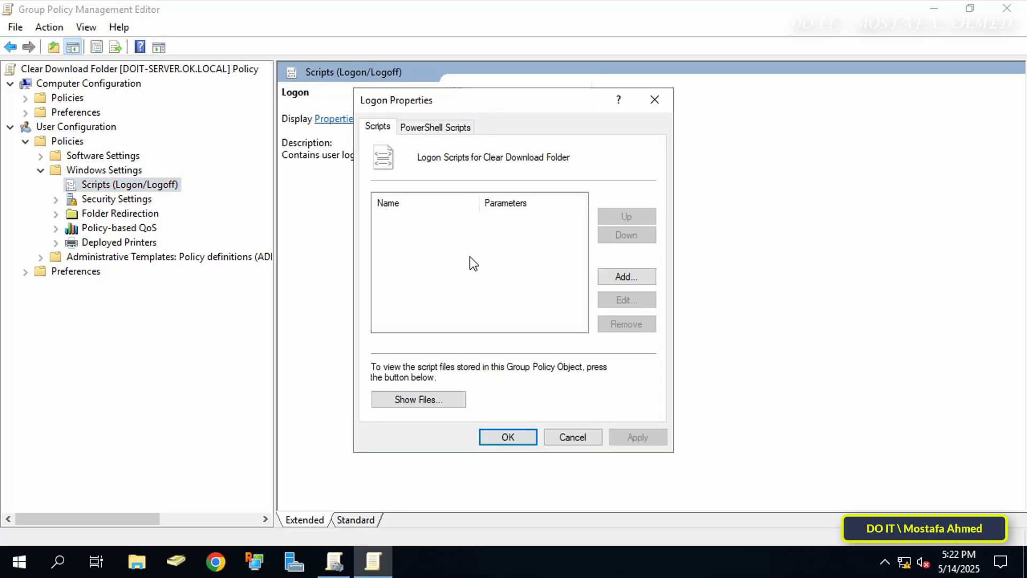
- Copy the path of the GPO's Logon scripts folder while browsing for a script, then cancel without adding one
left_click(627, 276)
left_click(649, 226)
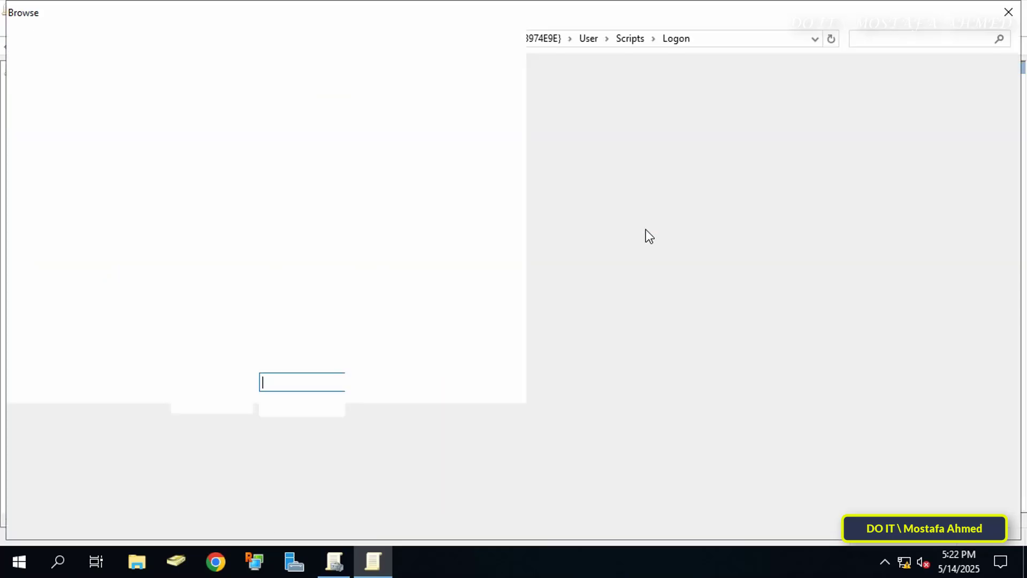
left_click(697, 45)
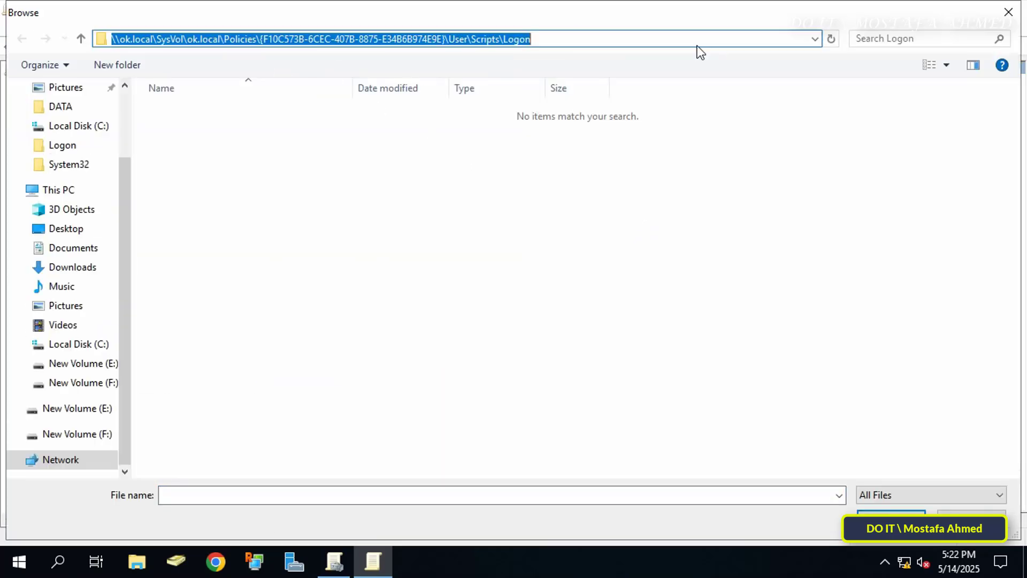
right_click(436, 39)
left_click(470, 91)
left_click(1002, 20)
left_click(629, 298)
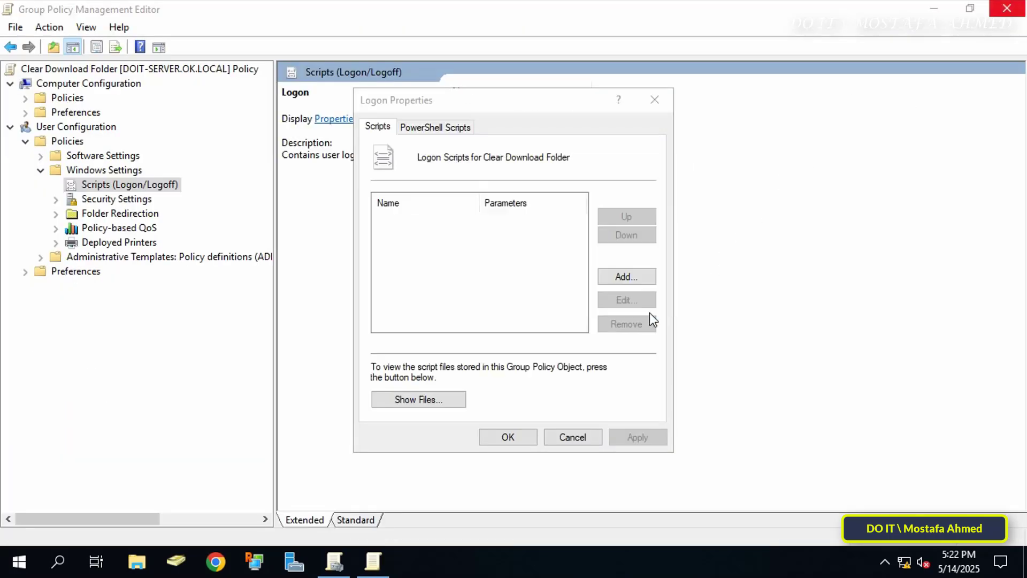
left_click(576, 434)
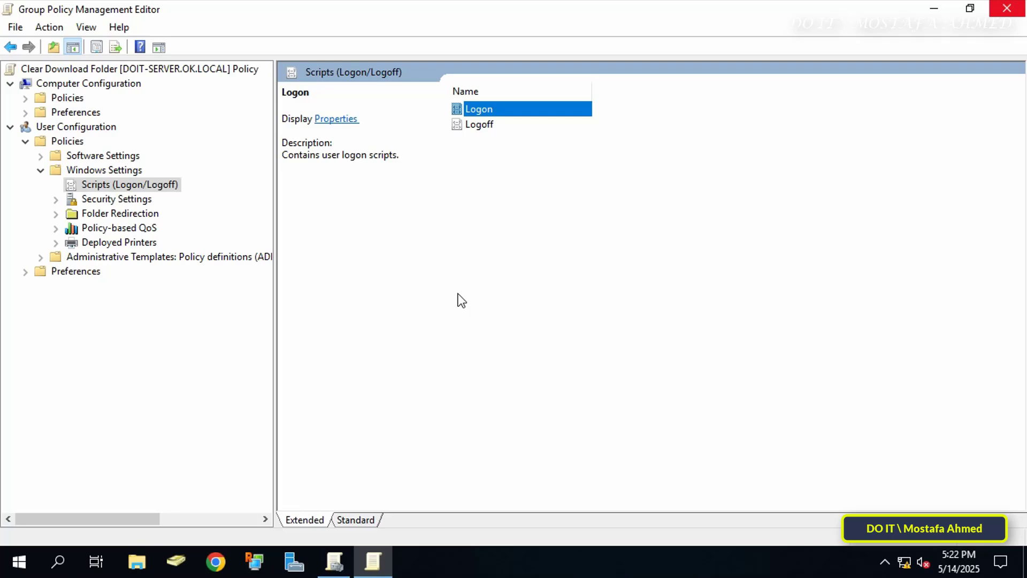
- Minimize the policy windows, open the copied Logon folder path in File Explorer, and minimize that window too
left_click(936, 13)
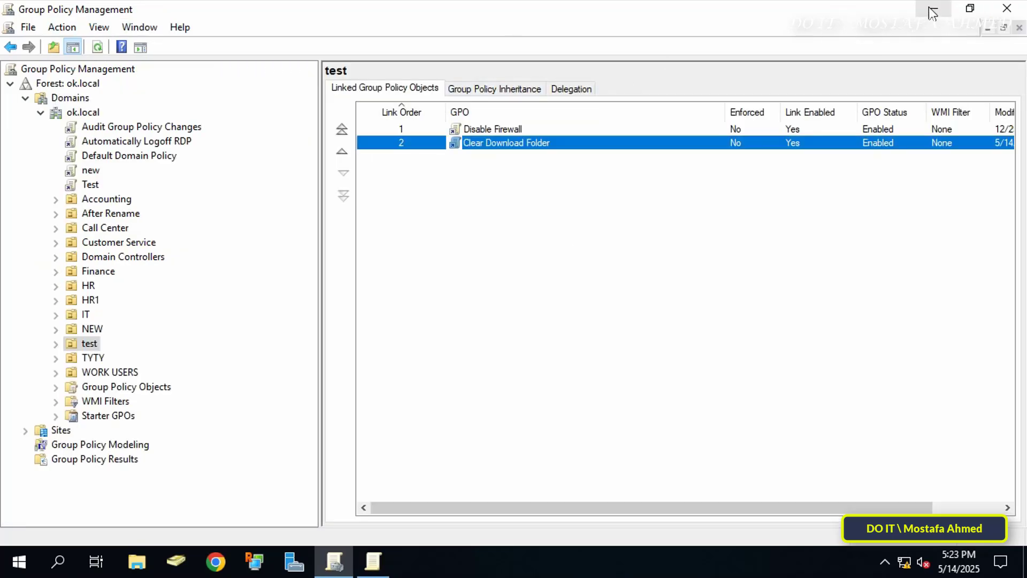
left_click(934, 9)
double_click(42, 16)
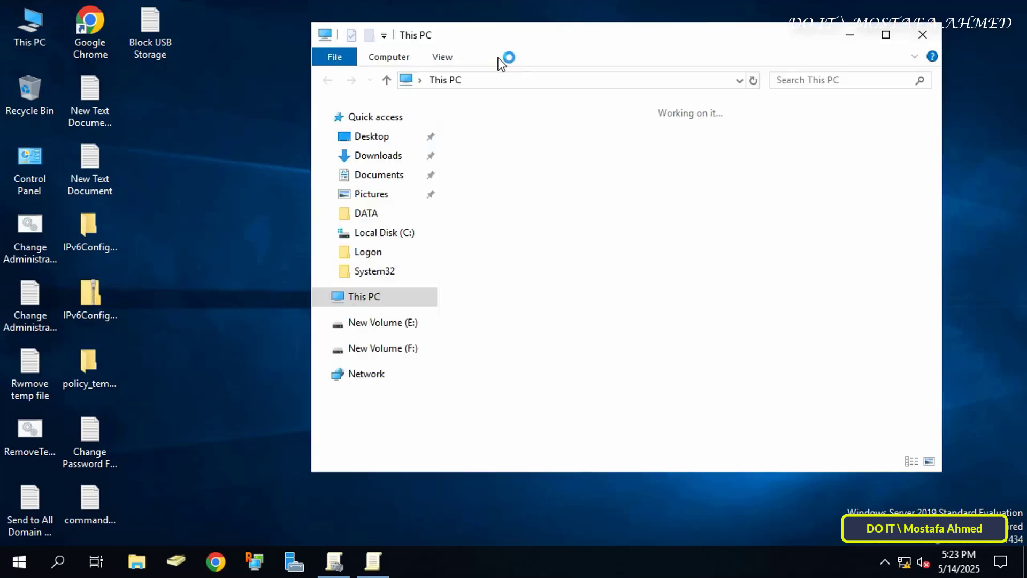
left_click(518, 81)
key("ctrl+v")
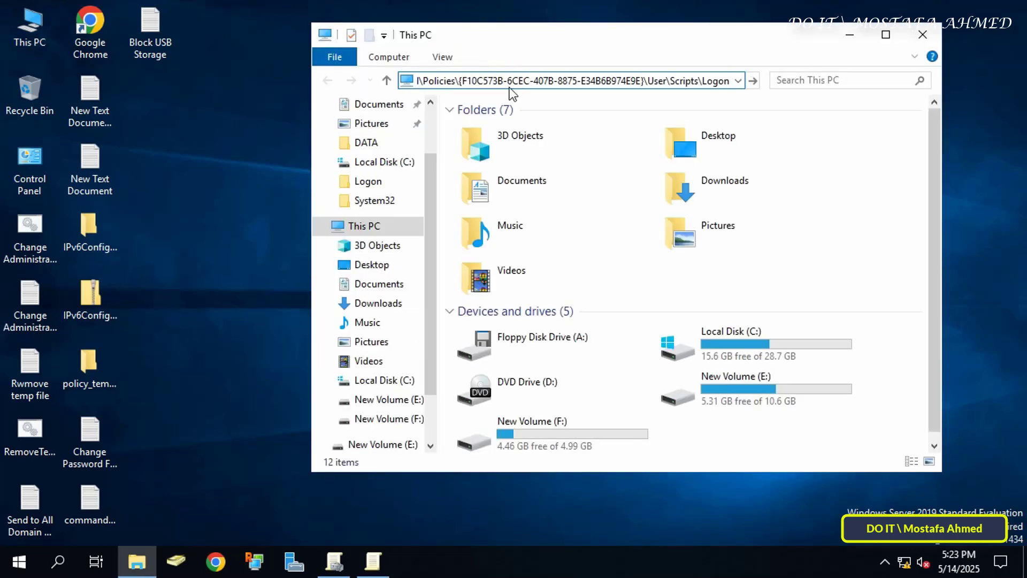
key("Return")
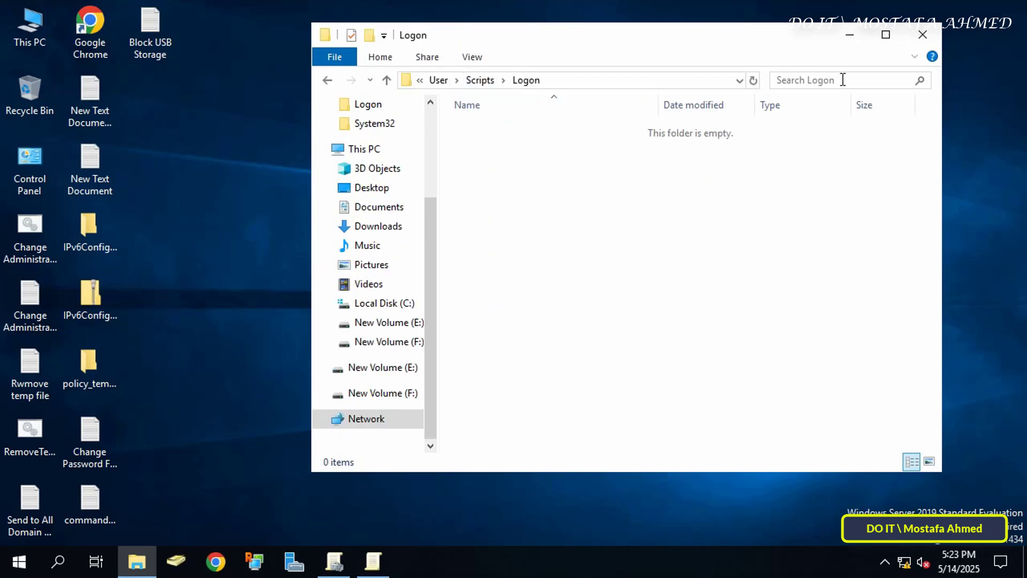
left_click(854, 41)
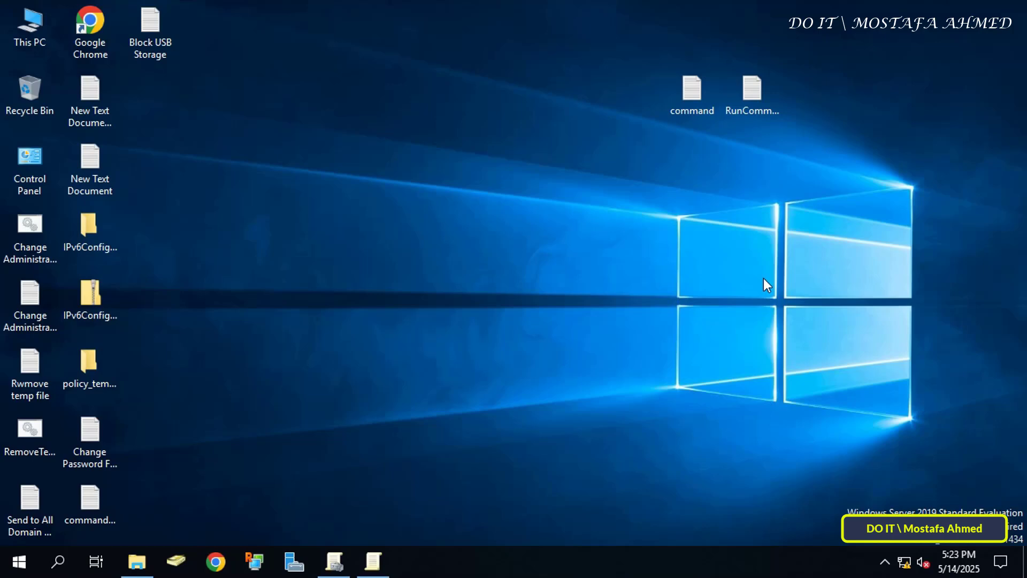
- Open the command text file on the desktop, save it as the PowerShell script ClearDownloadFolder.ps1, and close it
double_click(699, 100)
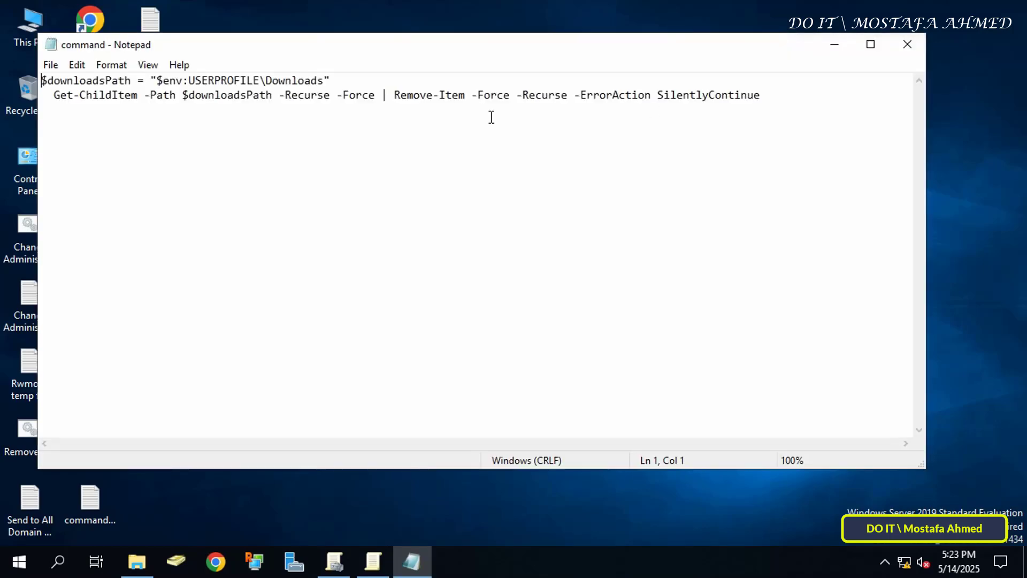
left_click_drag(41, 80, 809, 106)
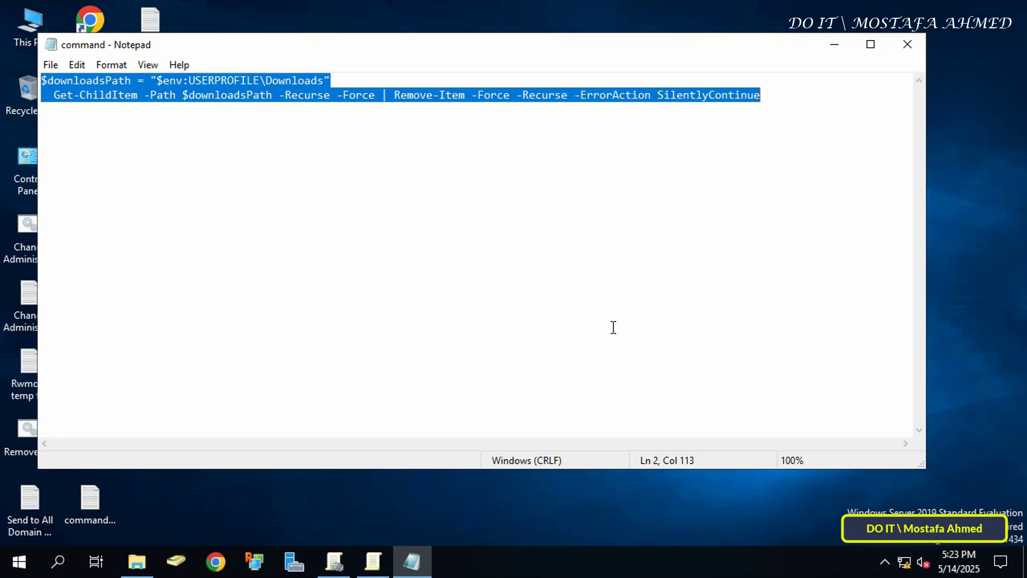
left_click(550, 289)
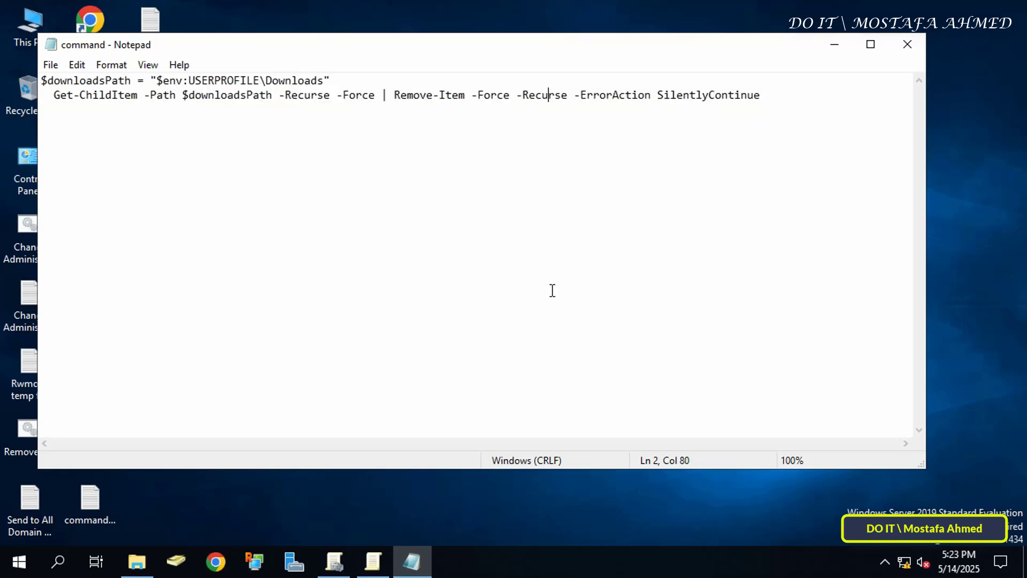
left_click(58, 64)
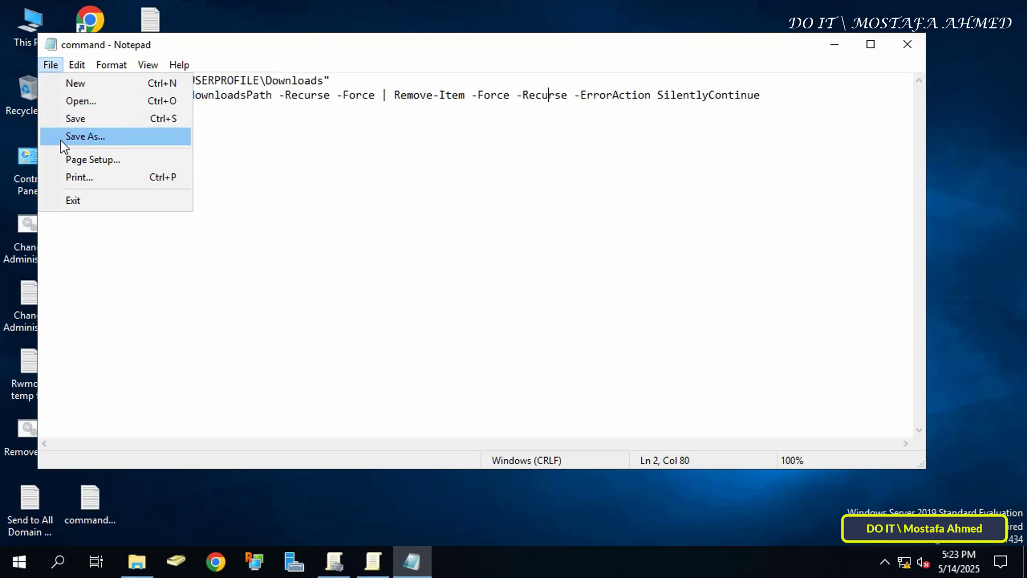
left_click(59, 138)
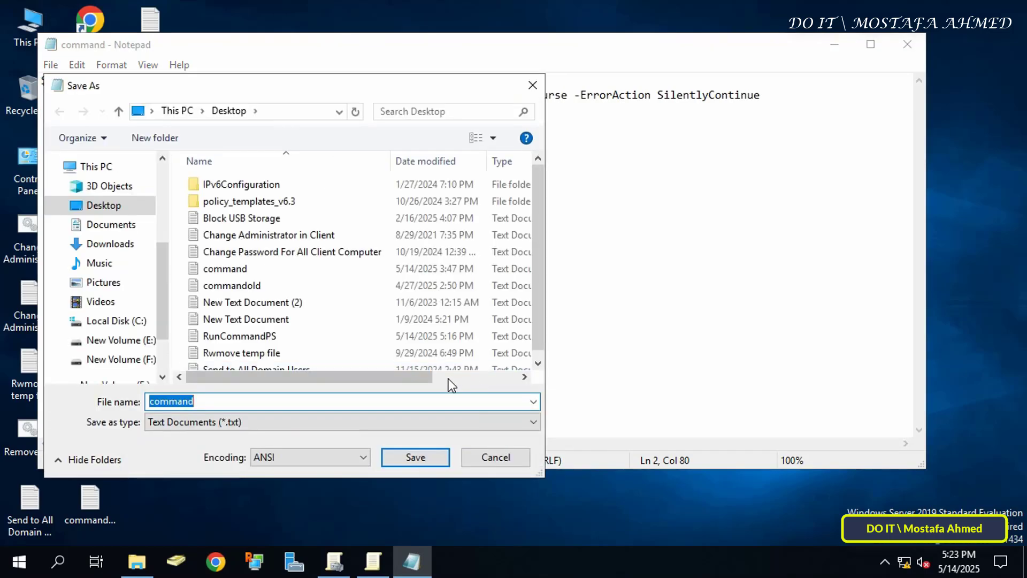
type("Clear")
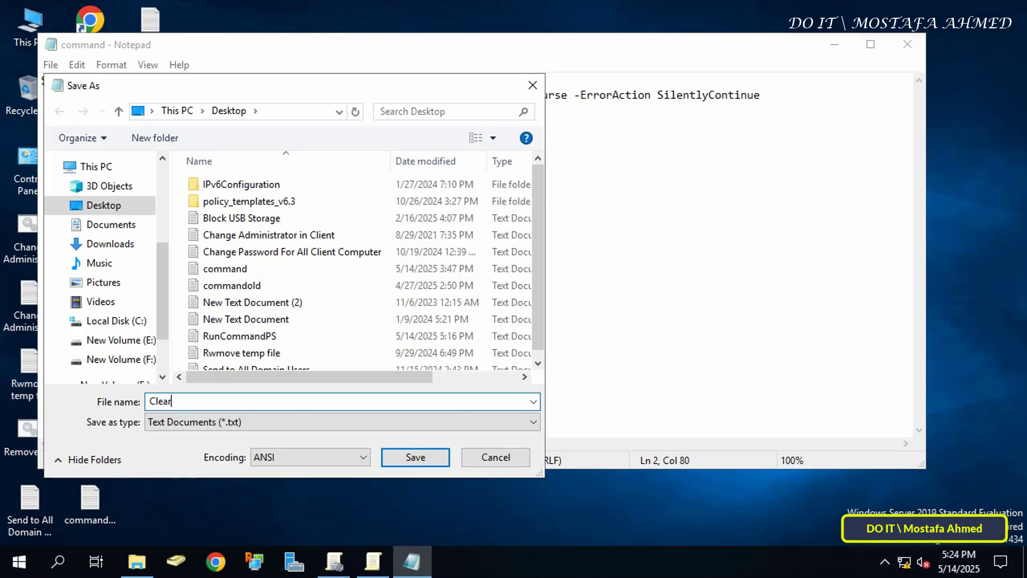
type("DownloadFolder.ps1")
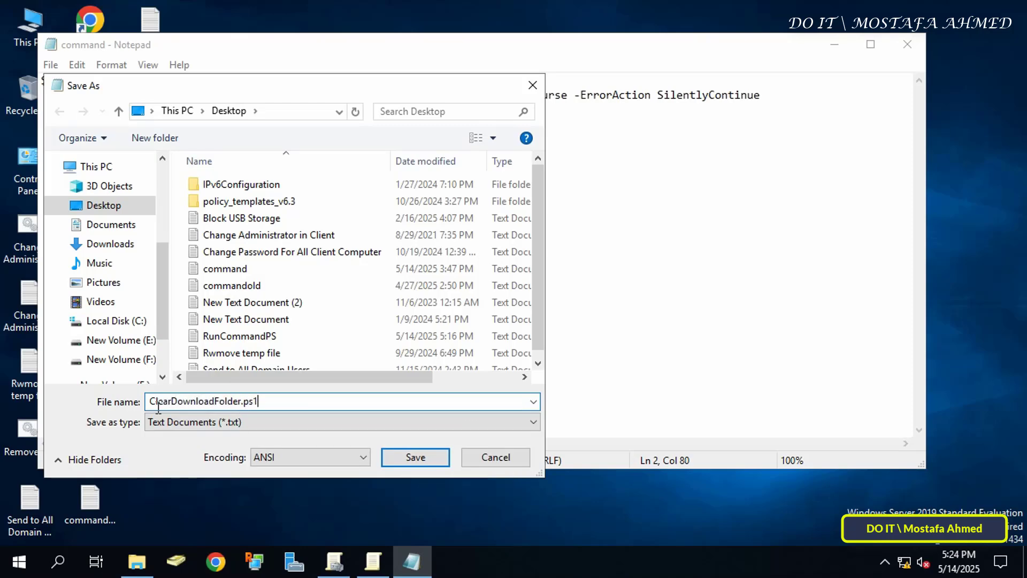
left_click(225, 421)
left_click(245, 434)
left_click(423, 457)
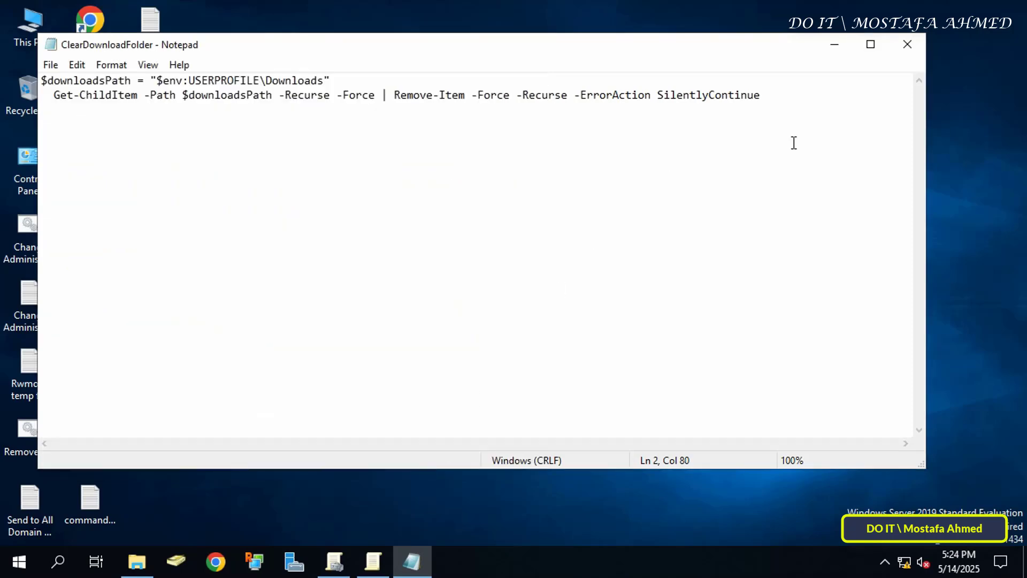
left_click(908, 44)
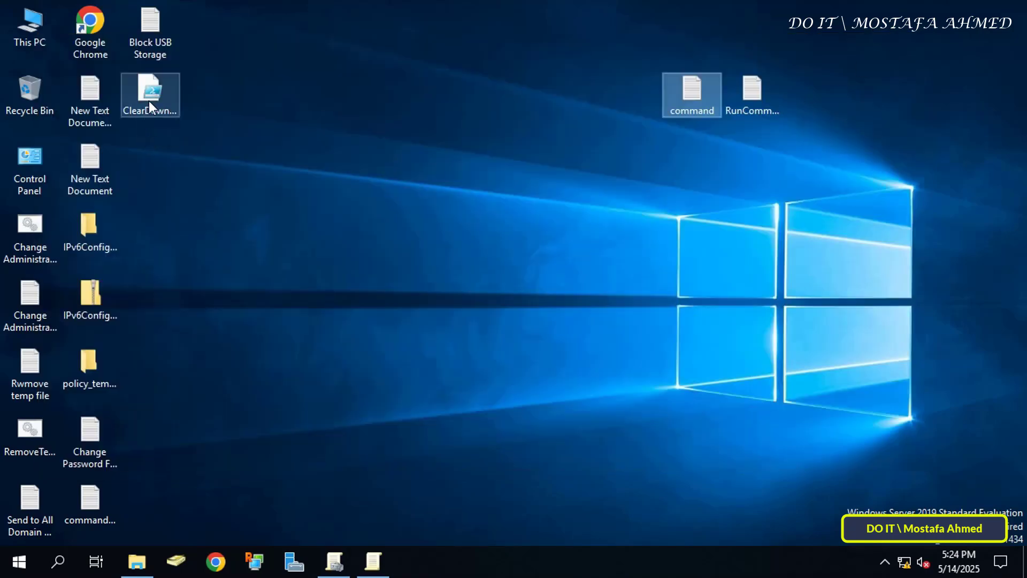
- Copy the ClearDownloadFolder script from the desktop into the GPO's Logon scripts folder
right_click(141, 82)
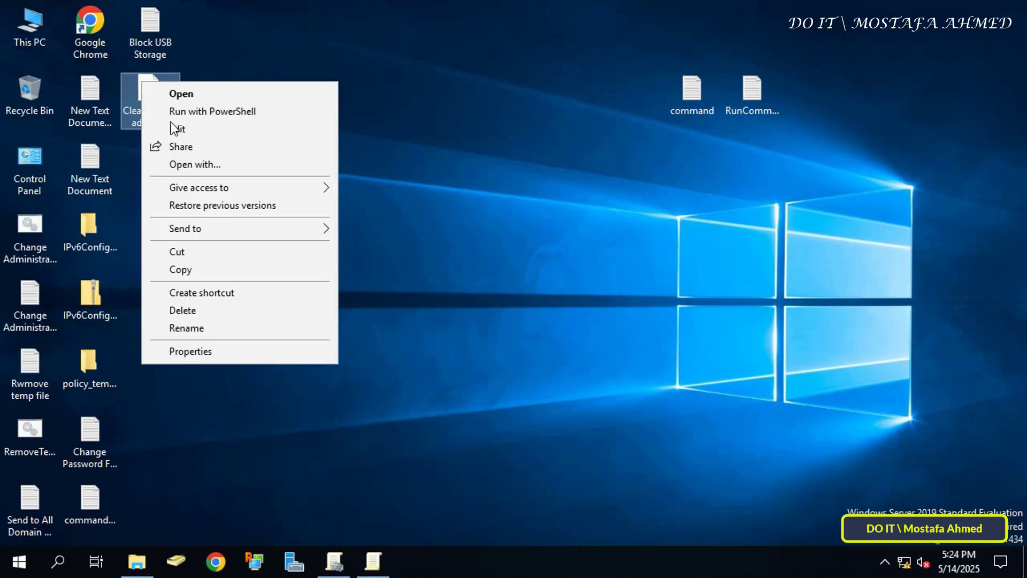
left_click(181, 270)
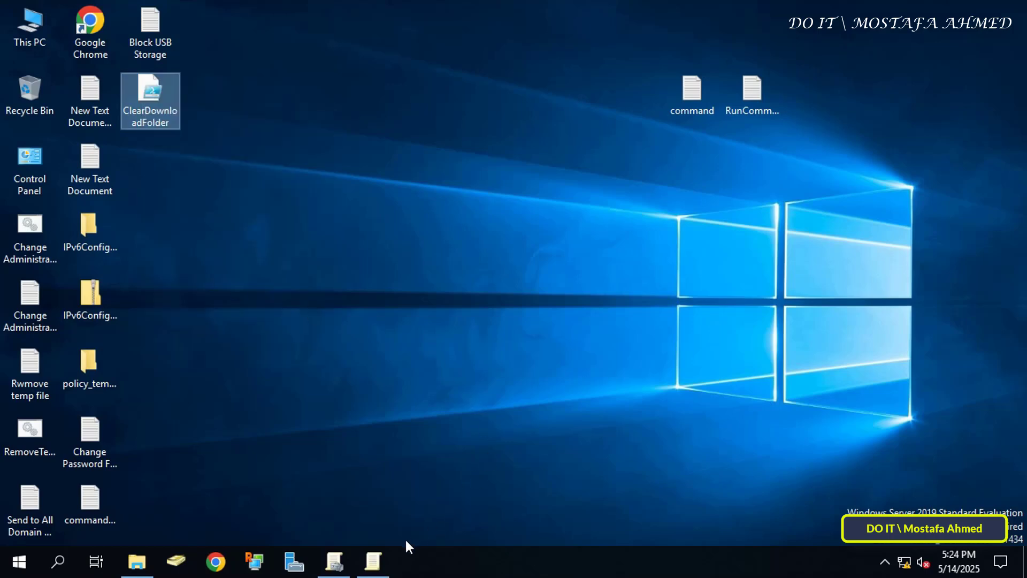
left_click(136, 561)
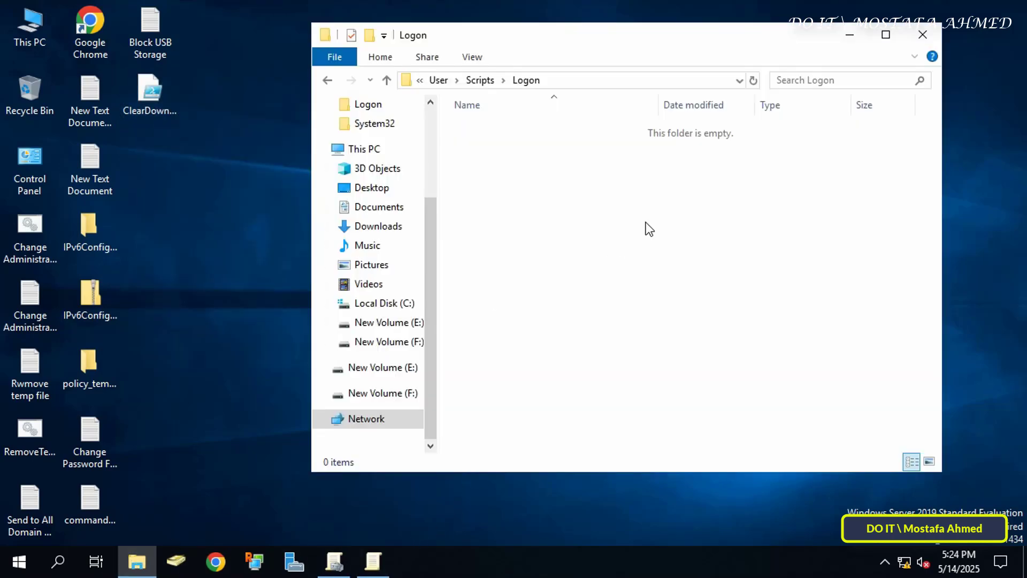
right_click(651, 213)
left_click(709, 325)
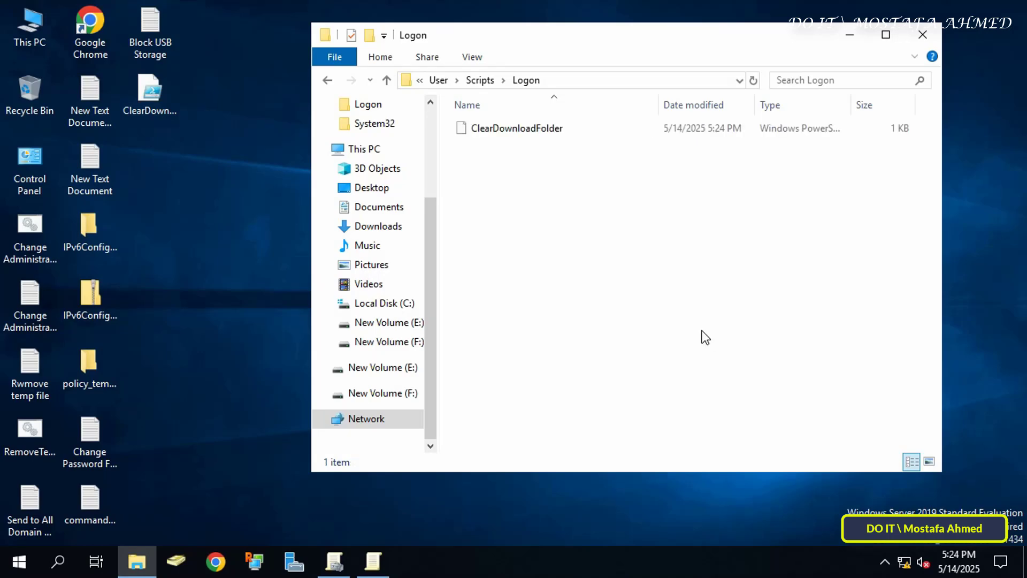
- Copy the full network path of the Logon scripts folder and minimize its maximized window
left_click(717, 80)
left_click(886, 35)
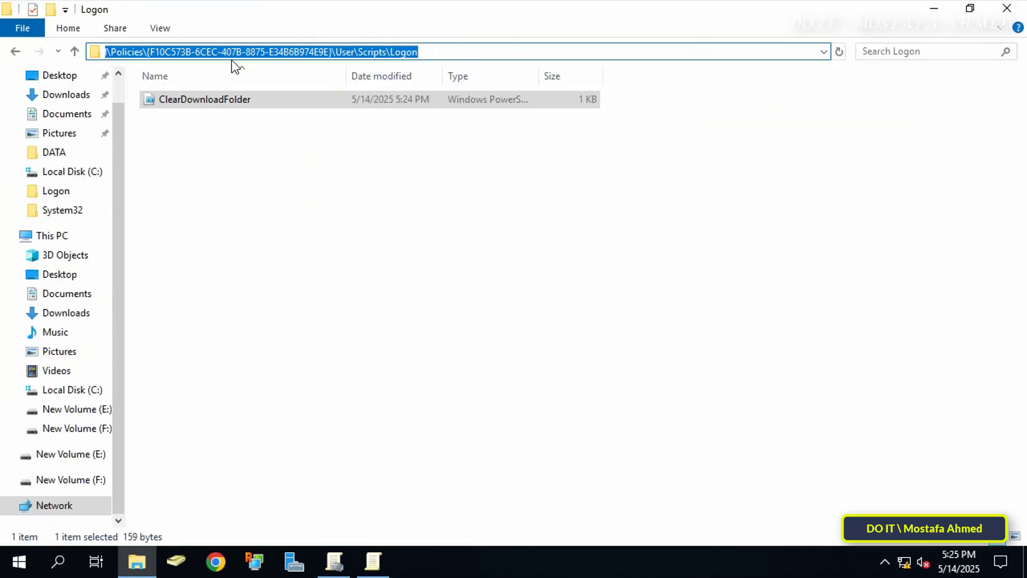
right_click(341, 52)
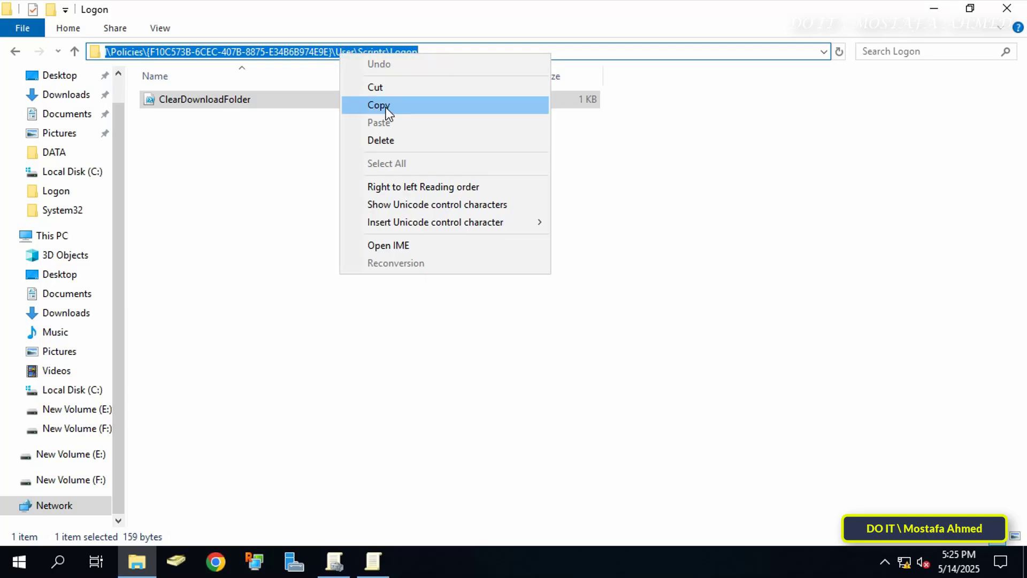
left_click(386, 104)
left_click(935, 13)
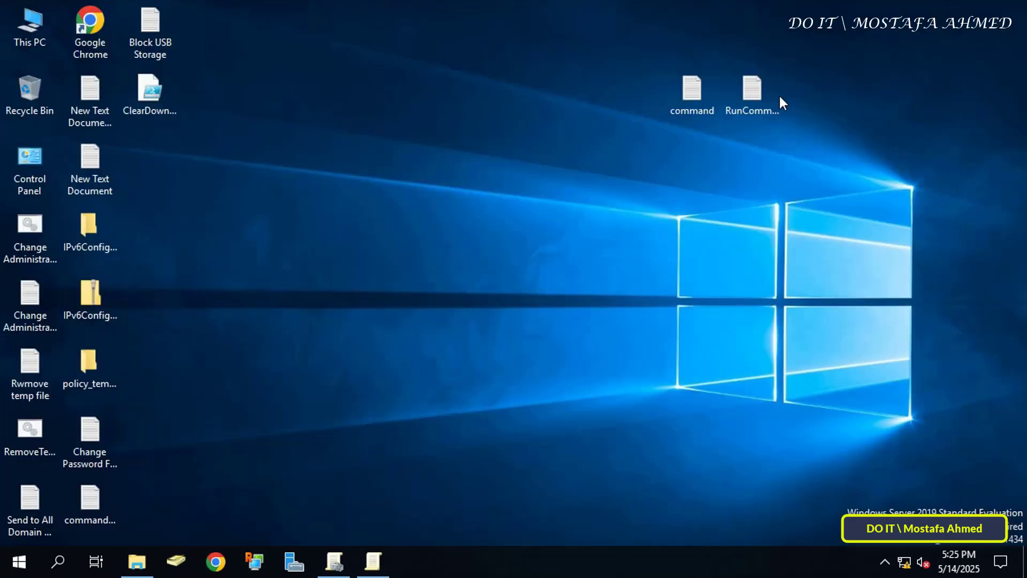
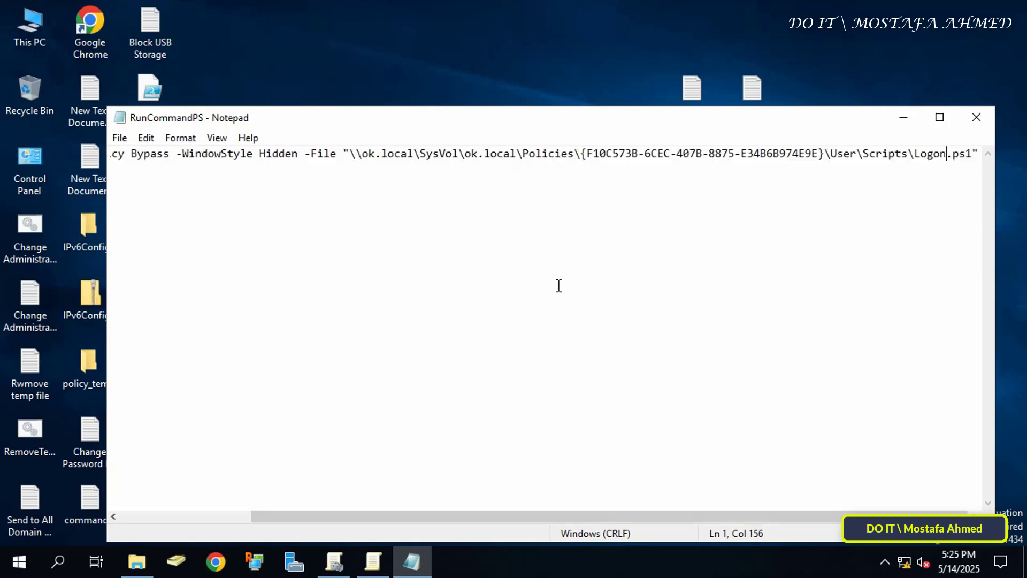
- Complete the -File path in the RunCommandPS text file so it points to ClearDownloadFolder.ps1 in the Logon folder, copying the script's name from File Explorer
type("\\")
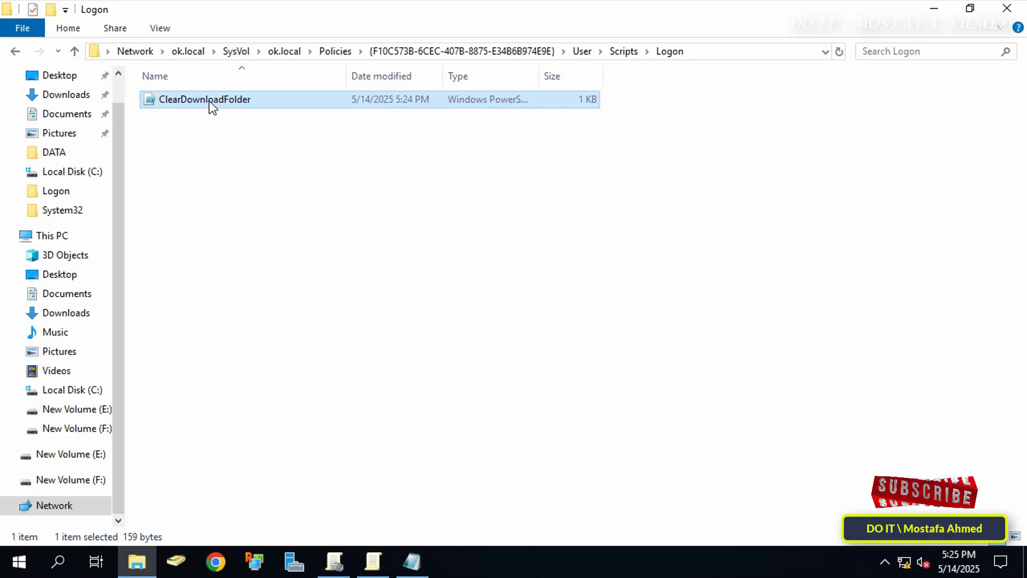
right_click(213, 107)
left_click(273, 323)
right_click(224, 100)
left_click(273, 152)
left_click(933, 70)
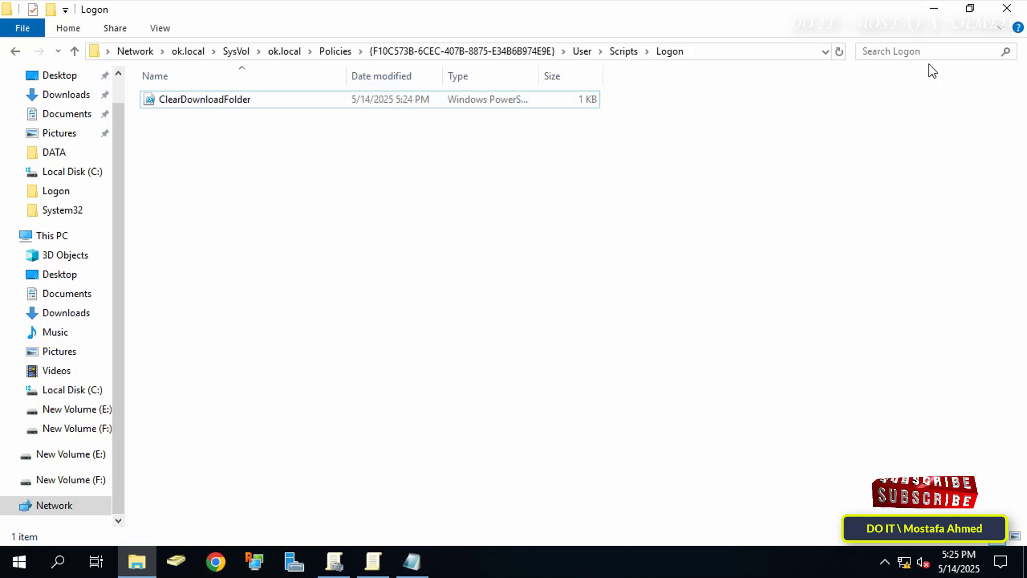
left_click(935, 8)
key("ctrl+v")
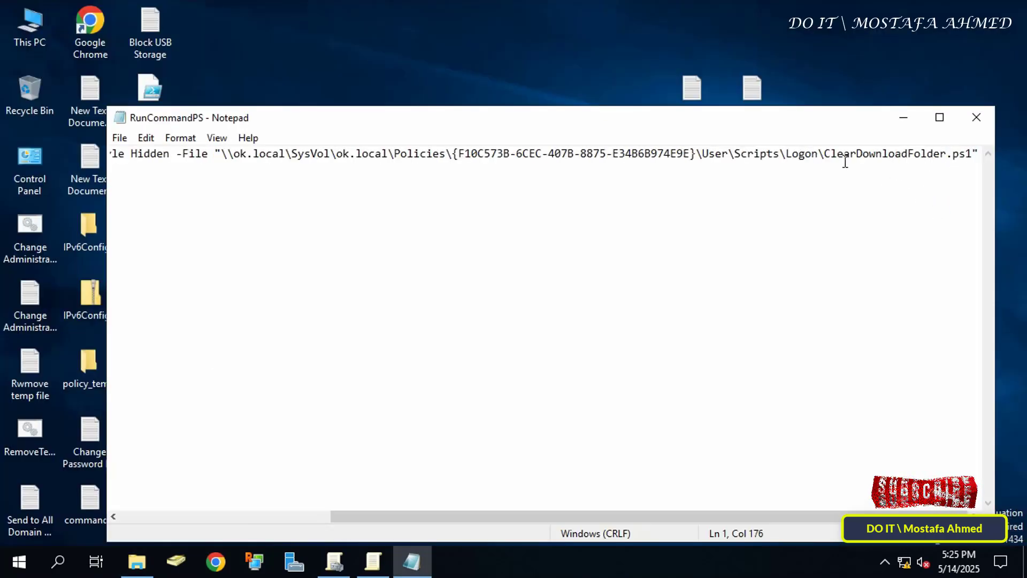
left_click_drag(824, 154, 972, 155)
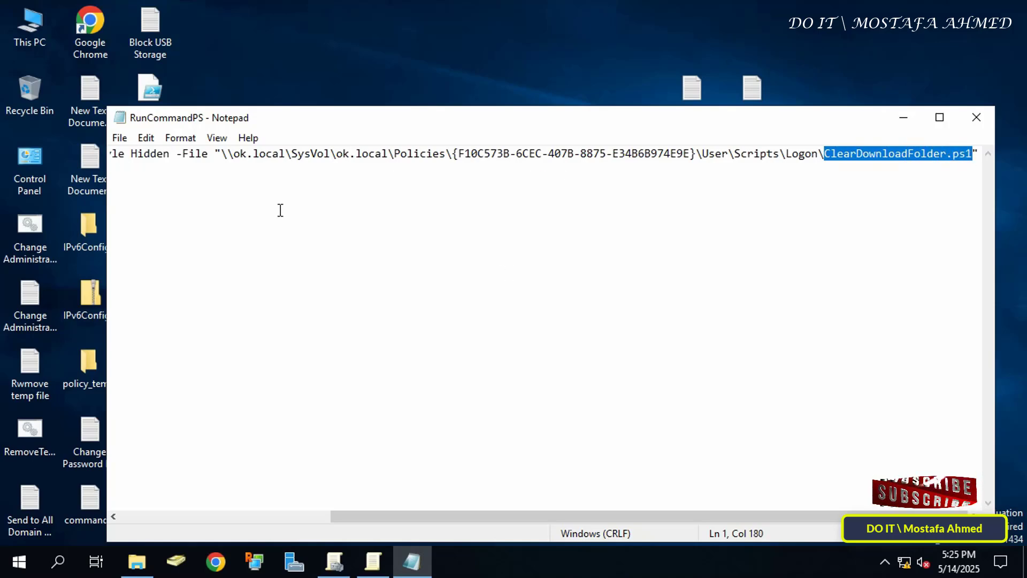
- Save the edited RunCommandPS text on the desktop as the batch file Run SC ClearDownloadFolder.bat and close it
left_click(120, 137)
key("Escape")
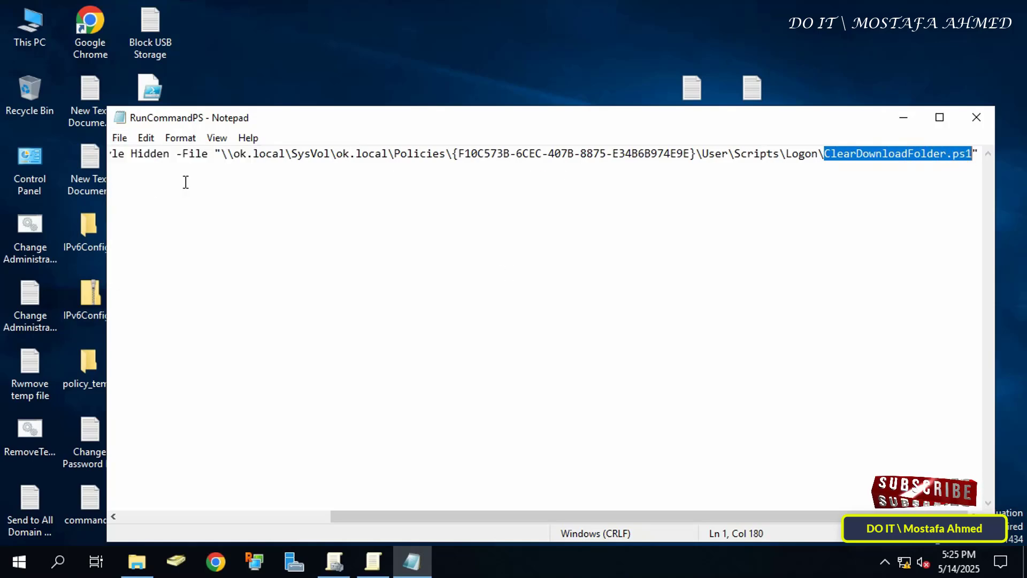
left_click(120, 139)
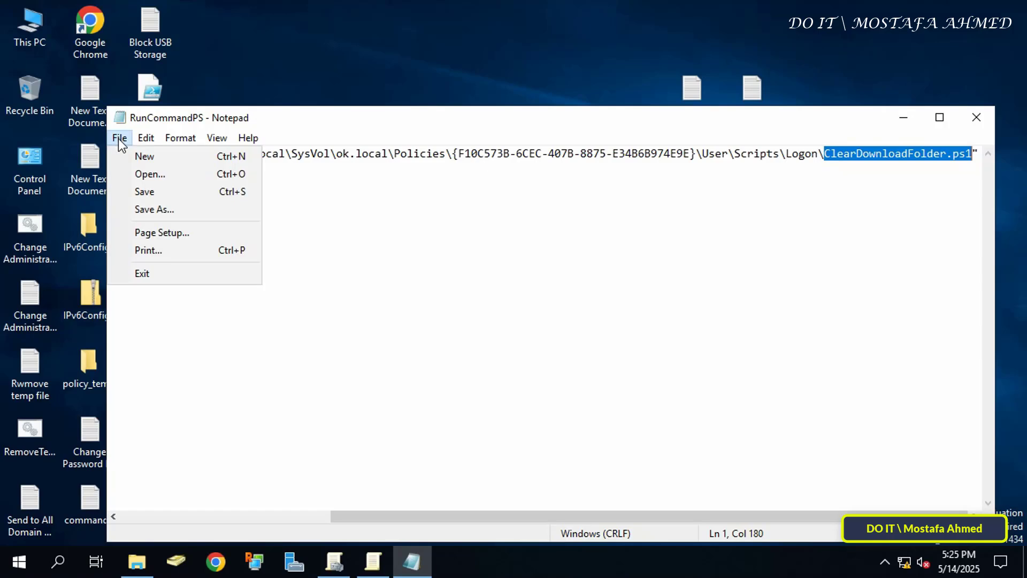
left_click(145, 210)
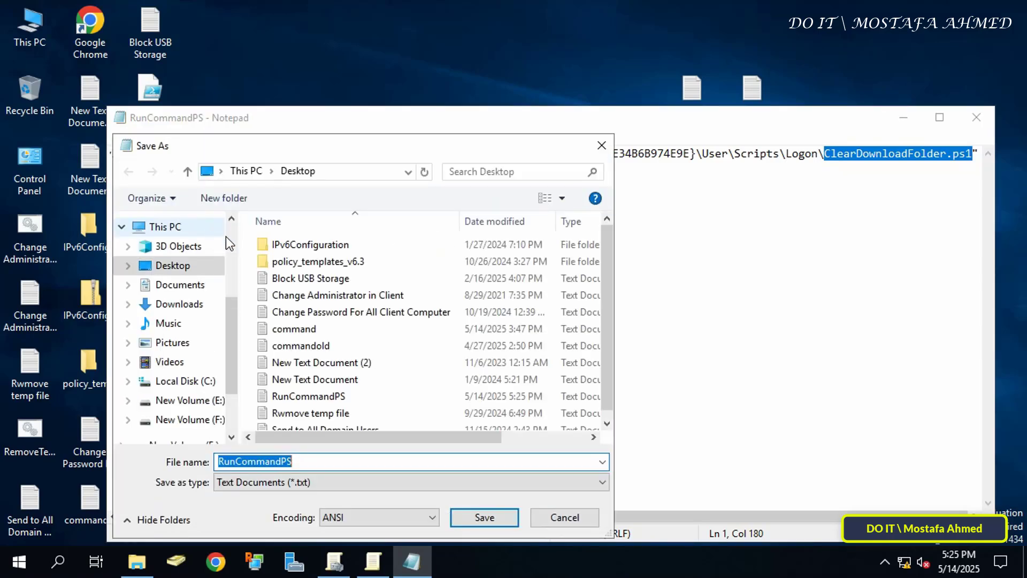
left_click(274, 462)
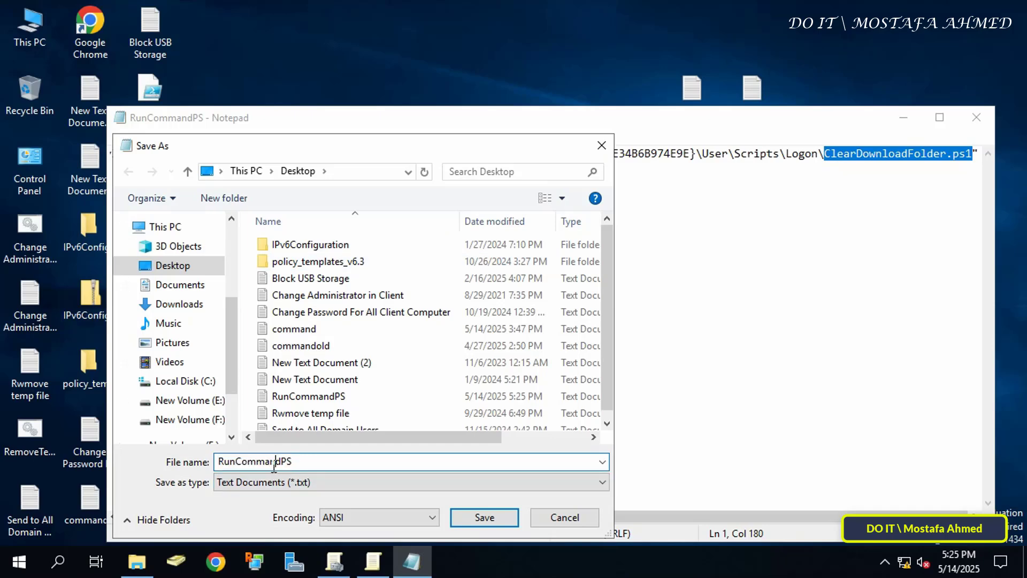
left_click_drag(235, 463, 382, 462)
type("SC ClearDownloadFolder.bat")
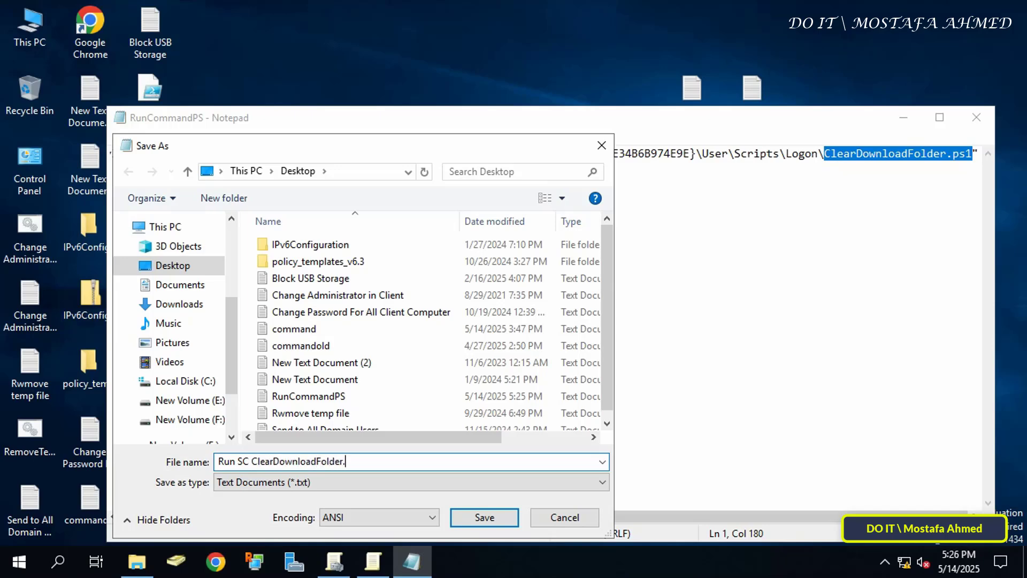
left_click(483, 514)
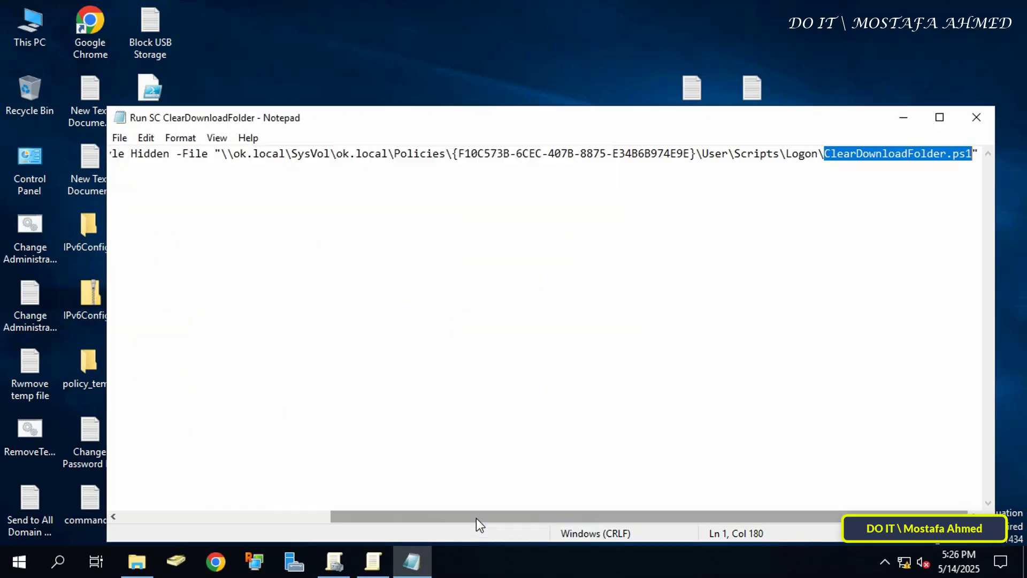
left_click(977, 118)
- Copy the Run SC ClearDownloadFolder batch file from the desktop into the GPO's Logon scripts folder and close that folder
right_click(126, 190)
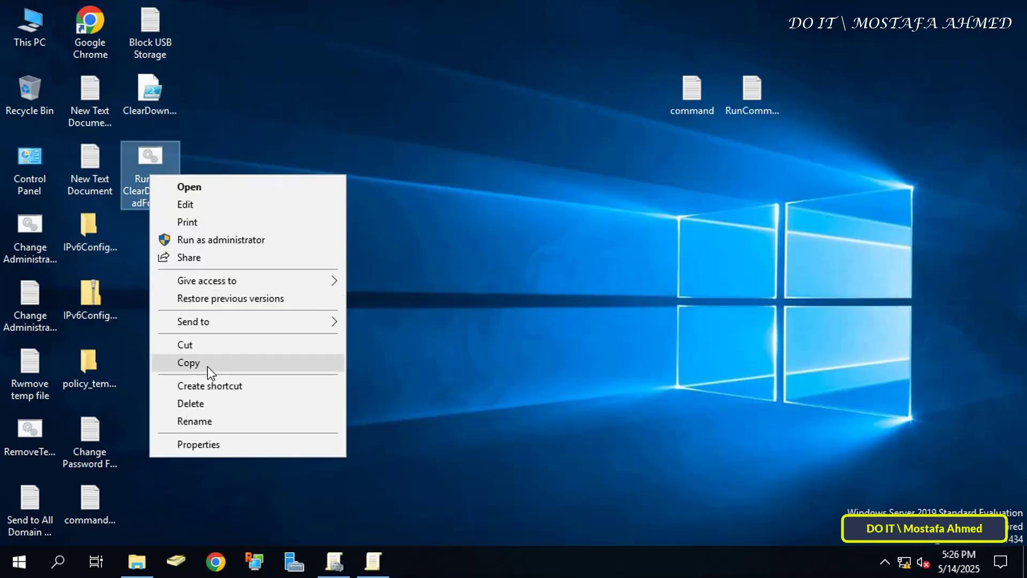
left_click(207, 367)
left_click(143, 553)
left_click(658, 51)
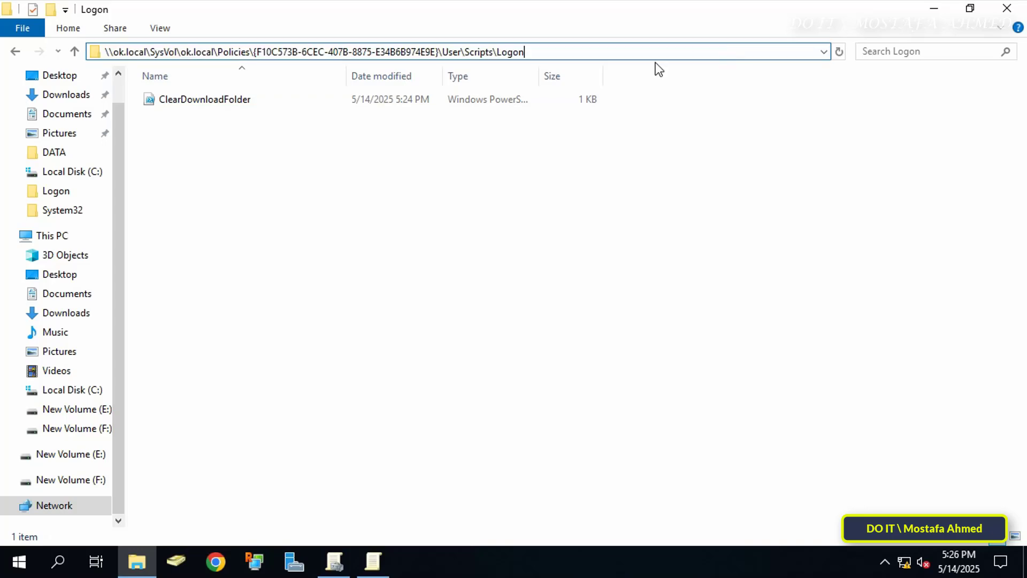
right_click(315, 215)
left_click(342, 327)
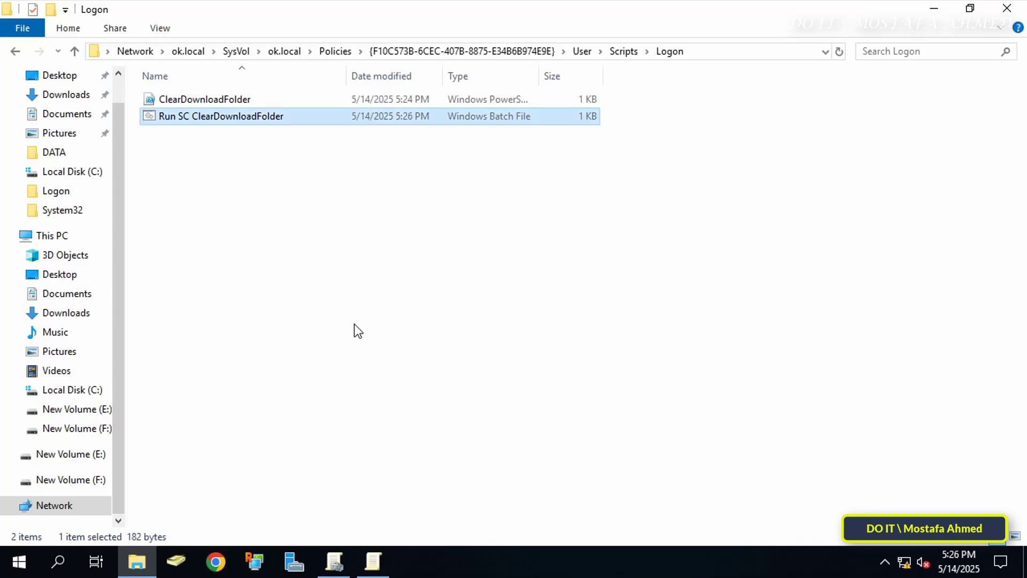
left_click(1007, 10)
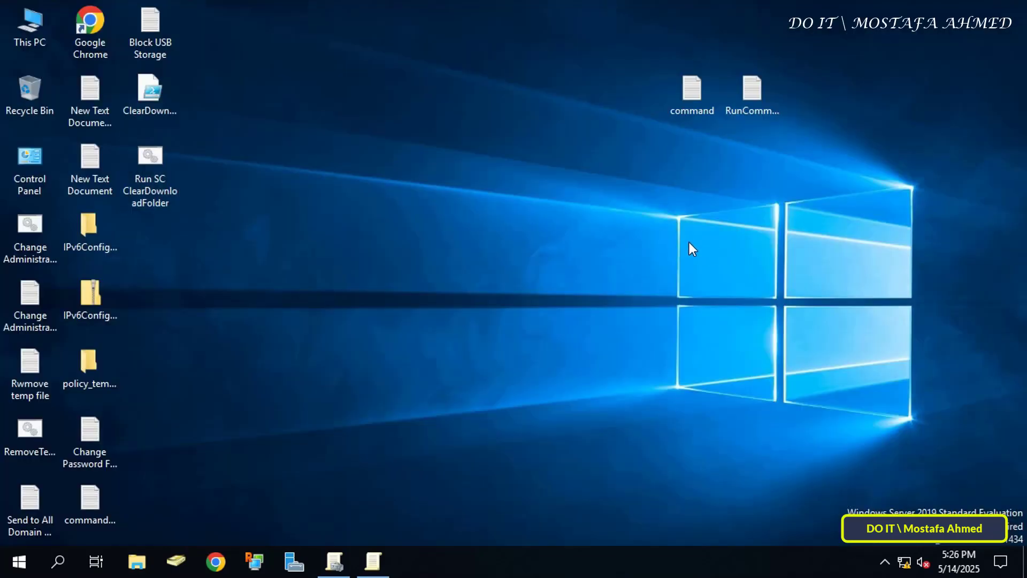
- Add Run SC ClearDownloadFolder.bat to the Logon scripts of the Clear Download Folder policy and apply the change
left_click(373, 562)
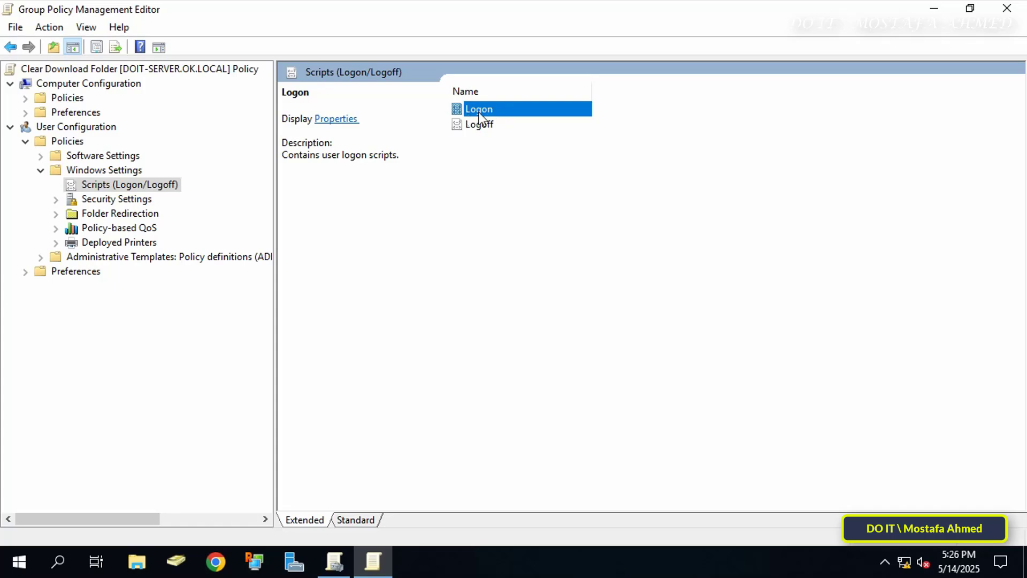
double_click(513, 114)
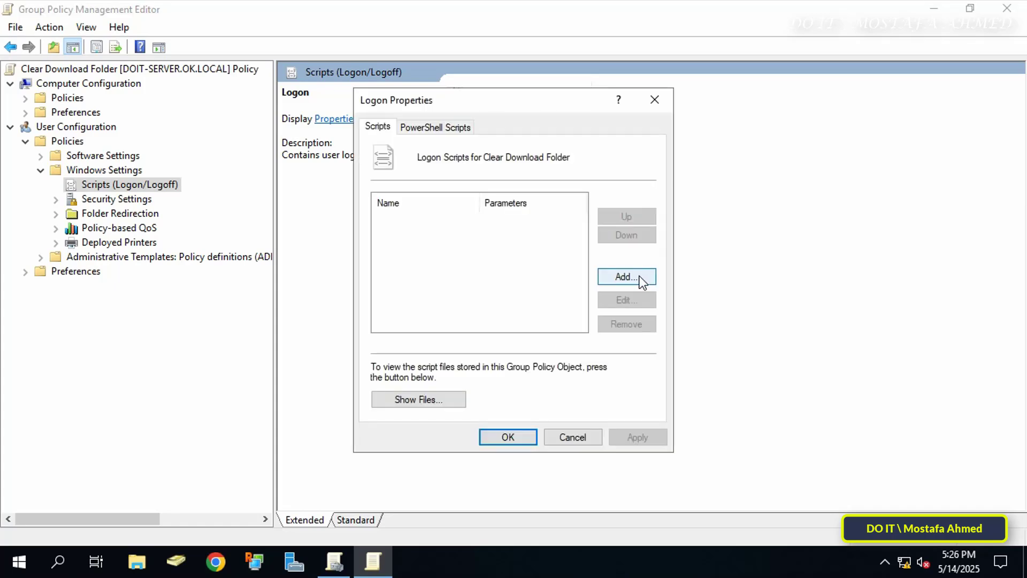
left_click(641, 278)
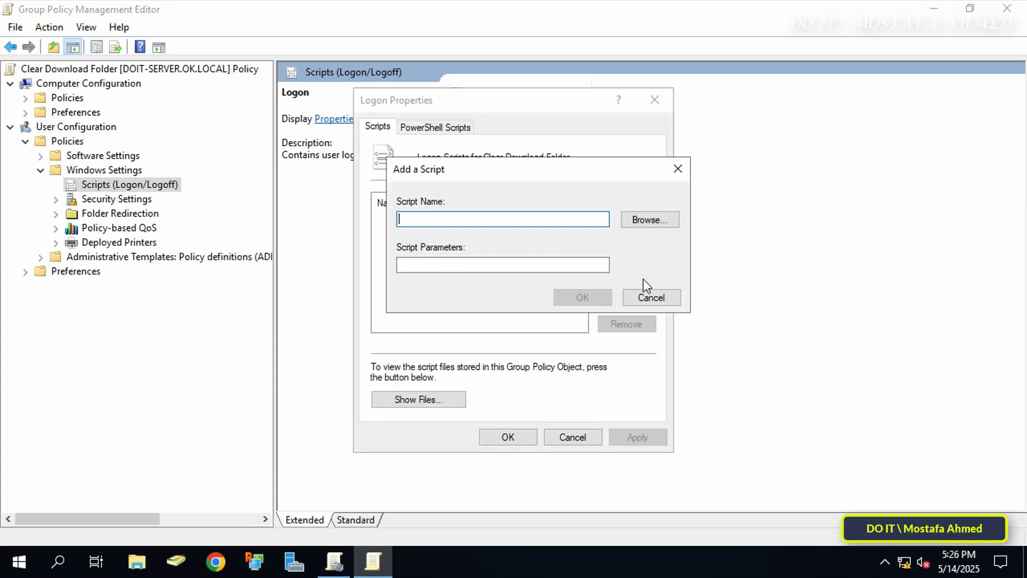
left_click(656, 219)
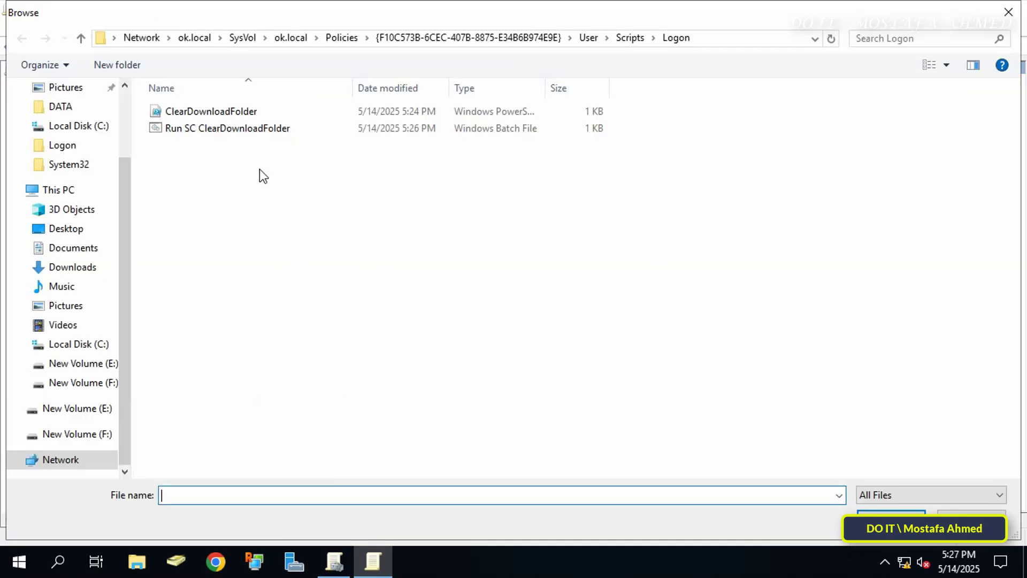
left_click(182, 130)
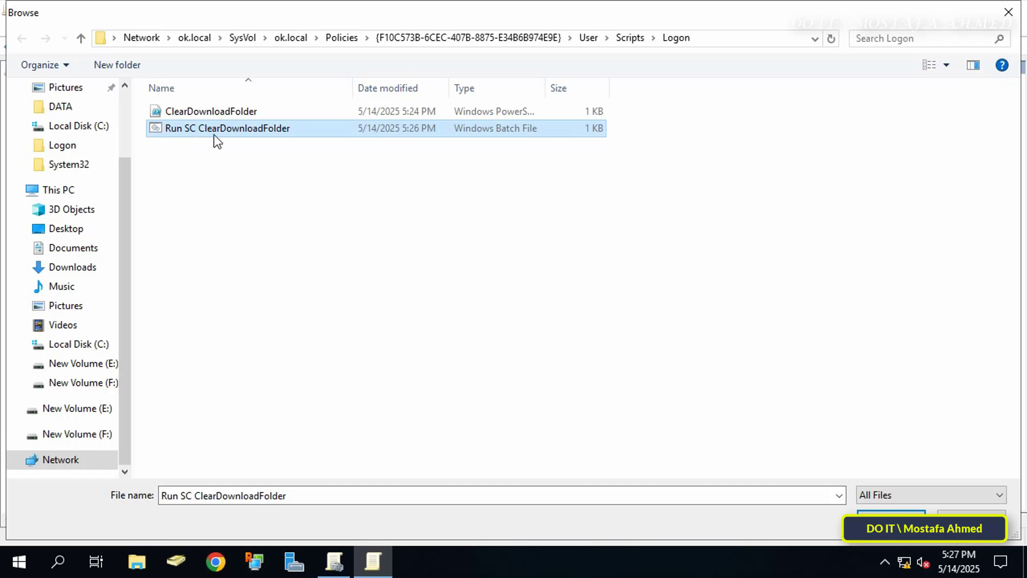
double_click(278, 130)
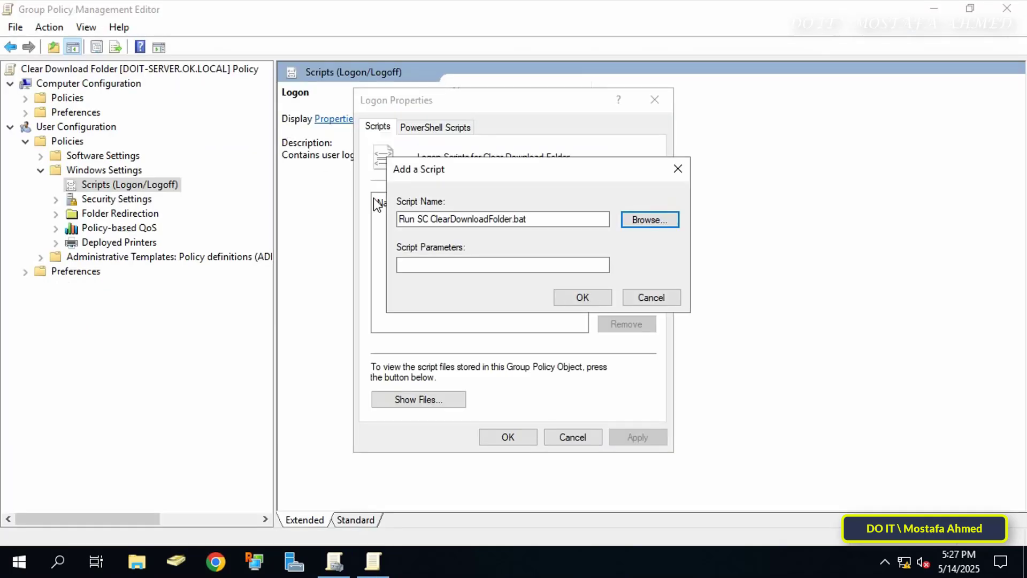
left_click(605, 304)
left_click(634, 434)
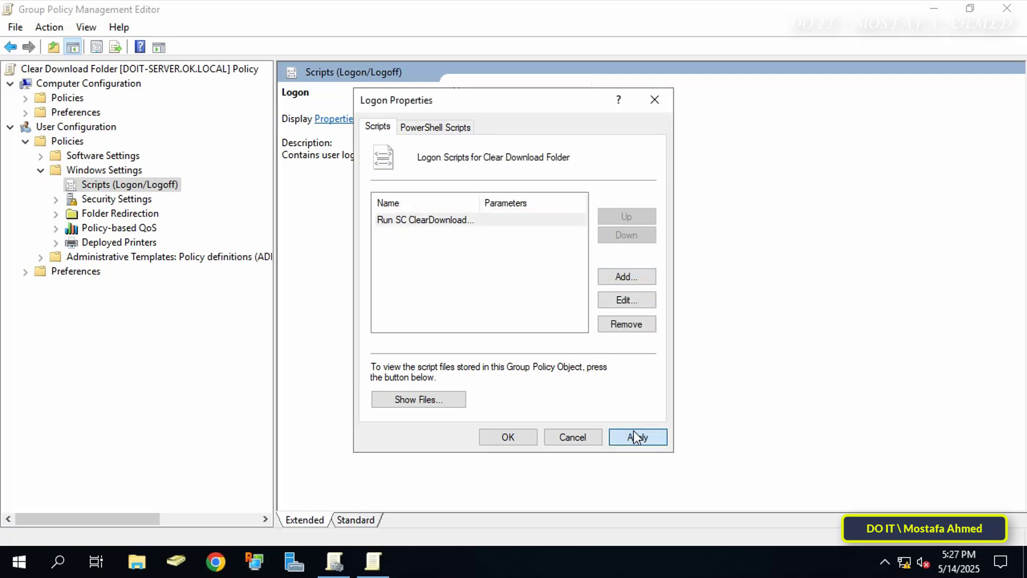
left_click(499, 440)
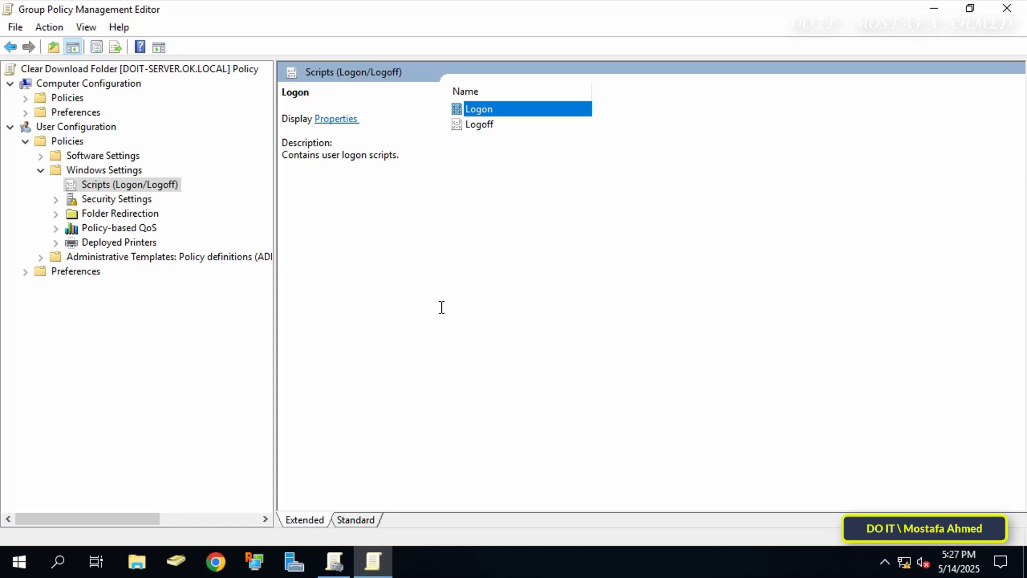
- Enable the user policy "Run Windows PowerShell scripts first at user logon, logoff" under Administrative Templates, System, Scripts, and apply it
left_click(41, 171)
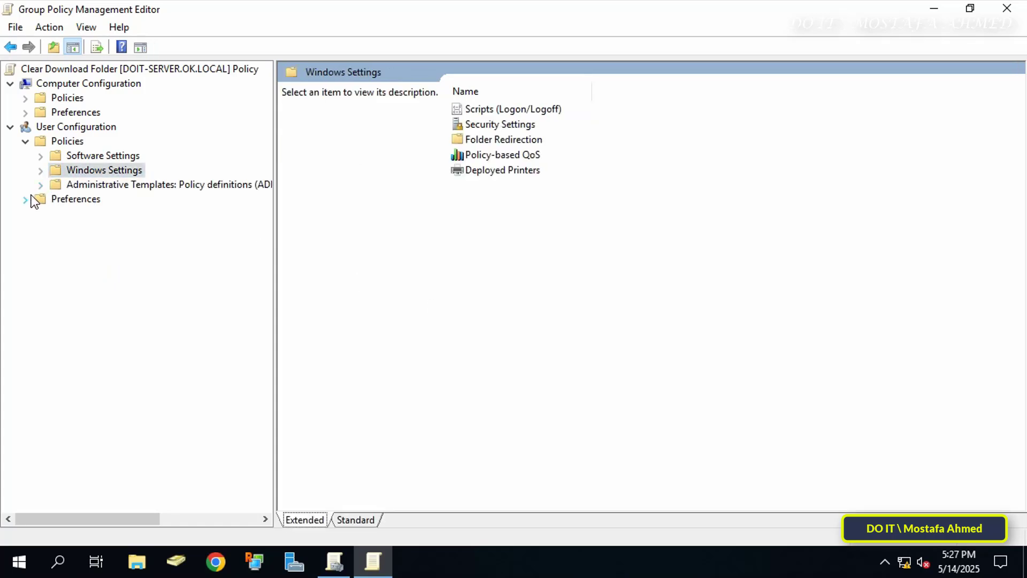
left_click(41, 186)
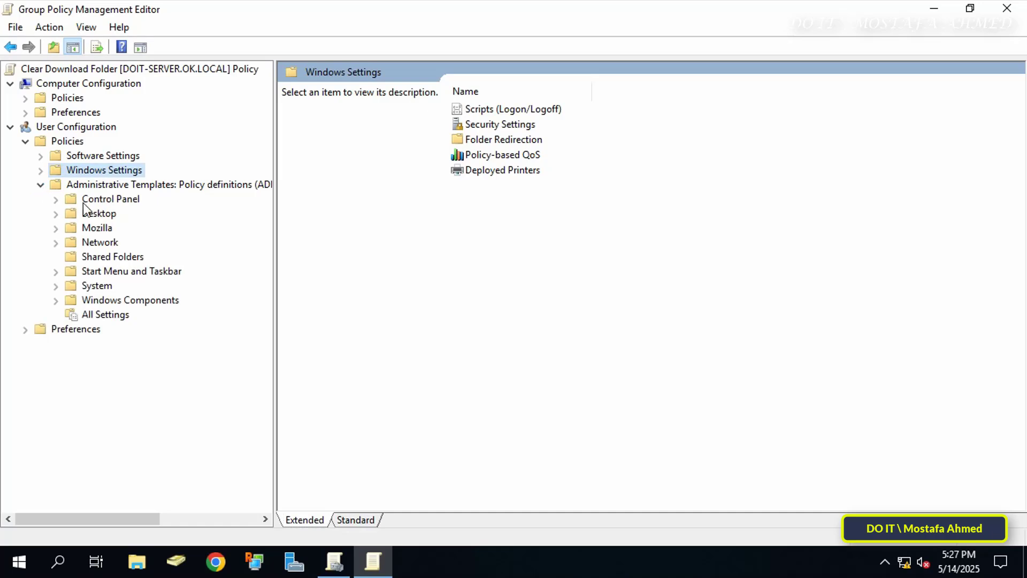
left_click(97, 286)
left_click(58, 289)
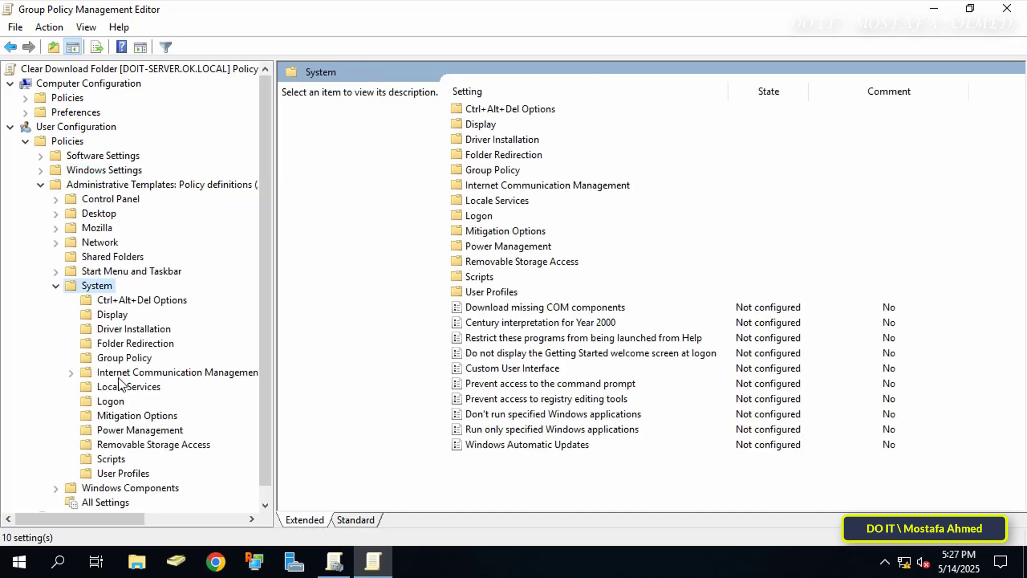
left_click(117, 460)
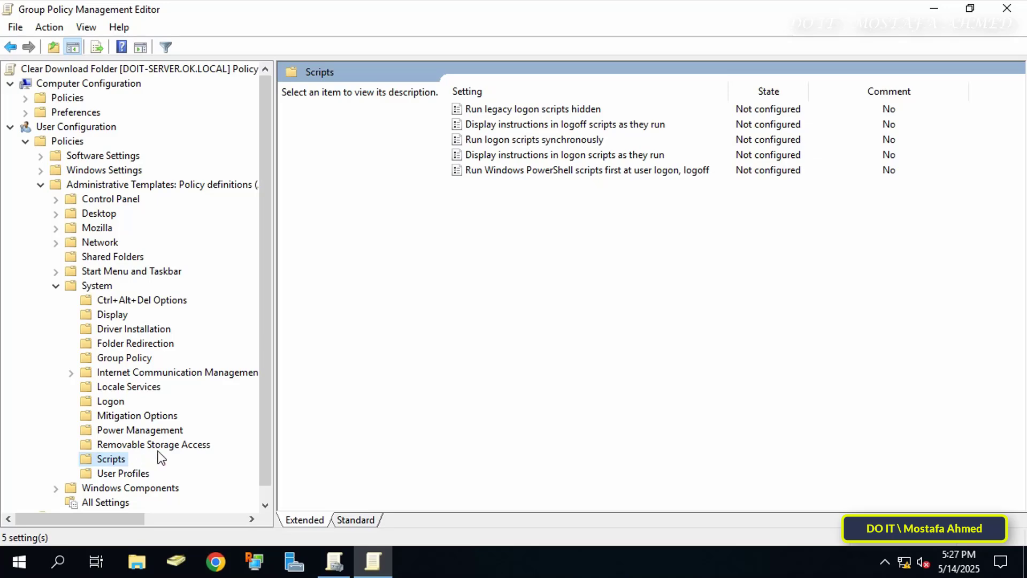
left_click_drag(732, 88, 790, 87)
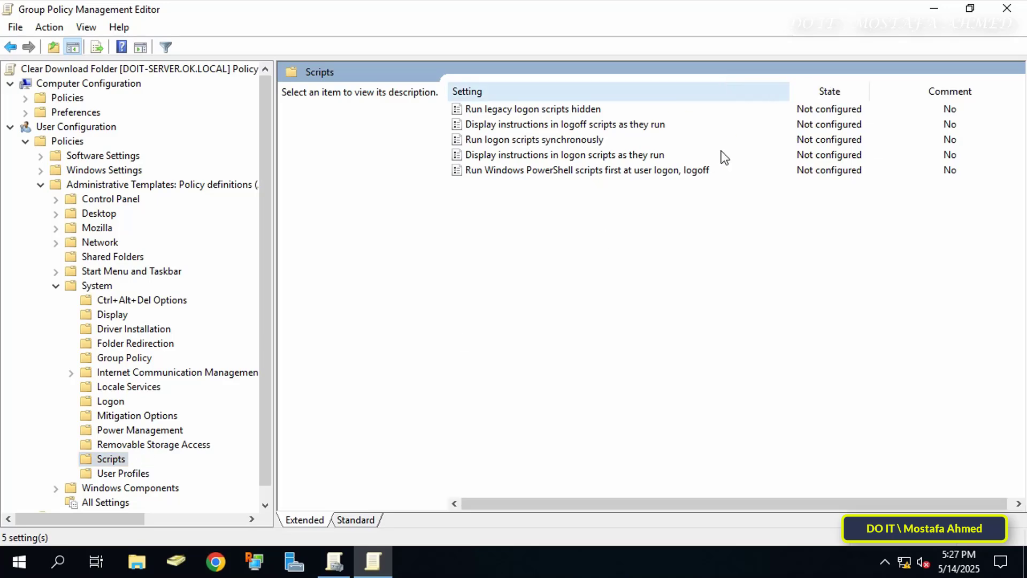
left_click(576, 174)
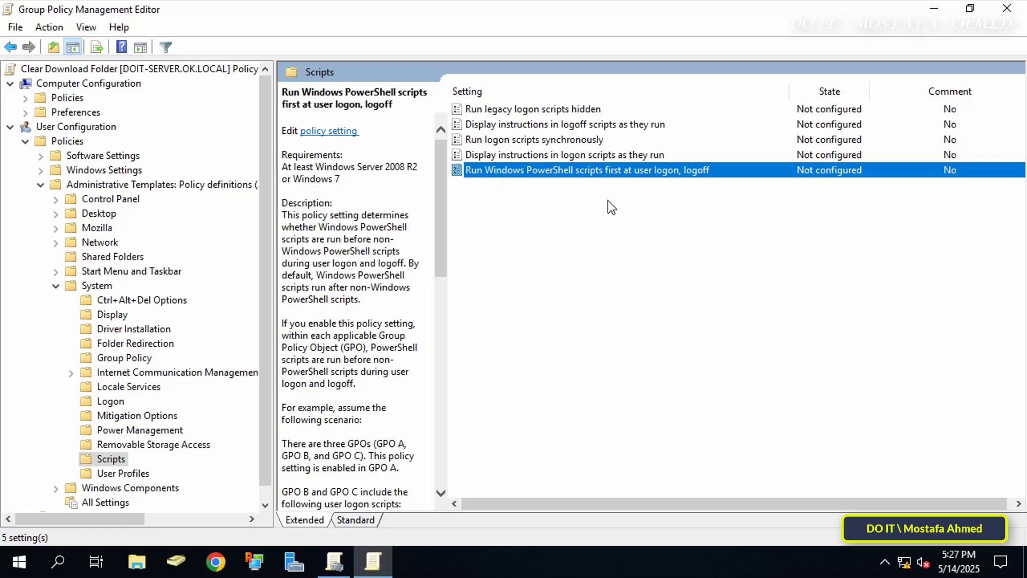
double_click(589, 171)
left_click_drag(438, 41, 650, 39)
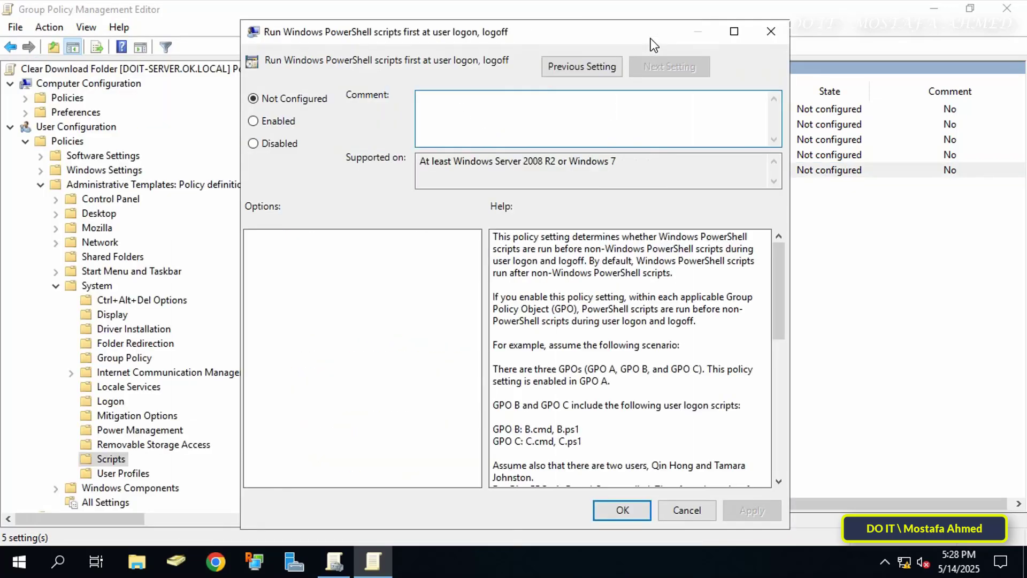
left_click(269, 120)
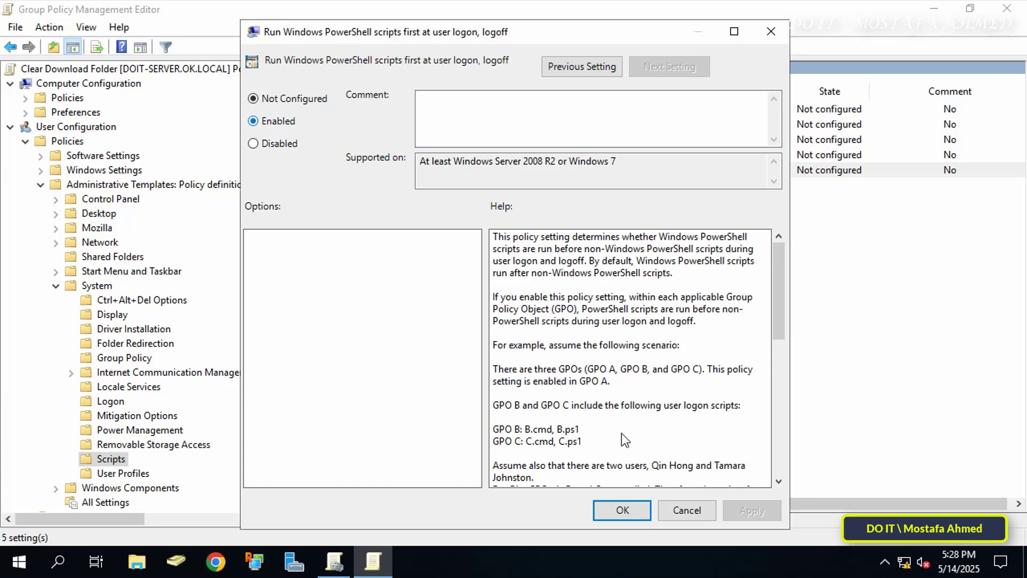
left_click(737, 509)
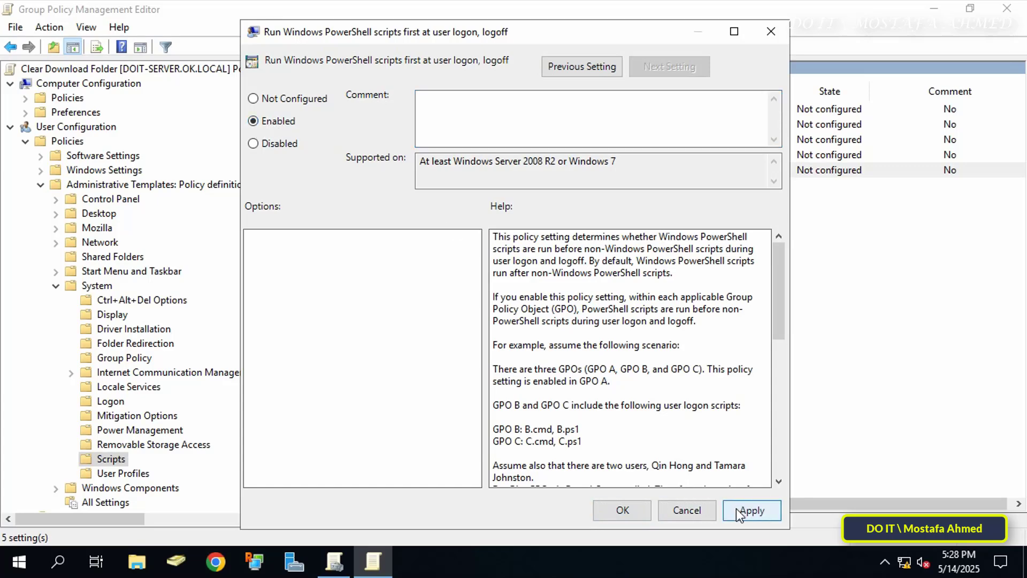
left_click(622, 511)
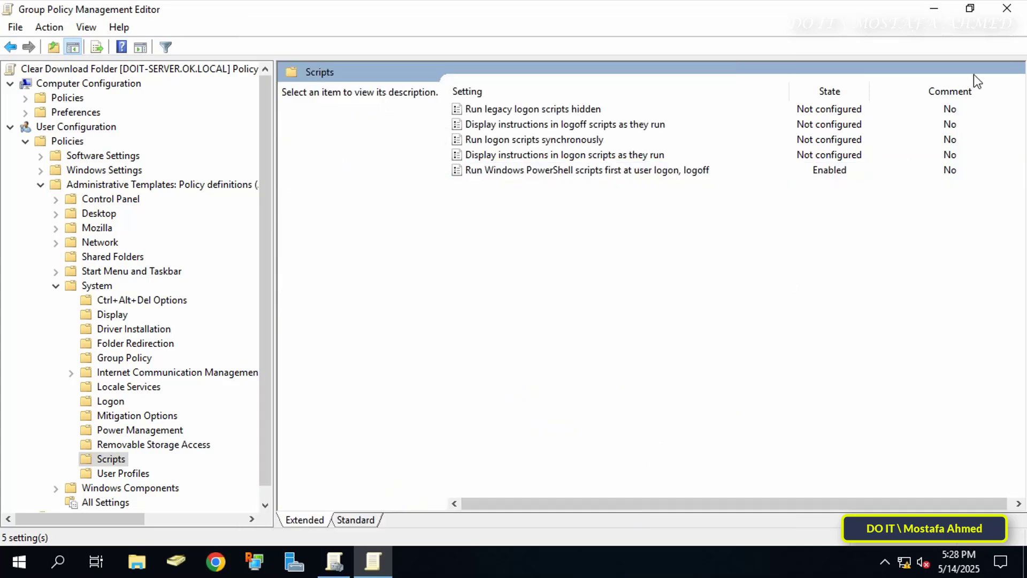
- Close the Group Policy Management Editor and the Group Policy Management console
left_click(1005, 8)
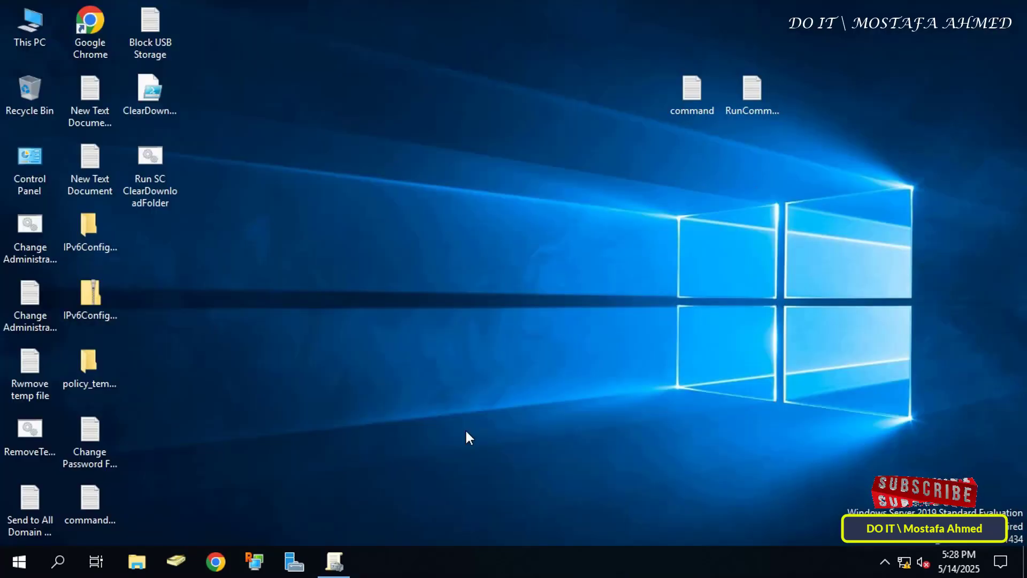
left_click(345, 556)
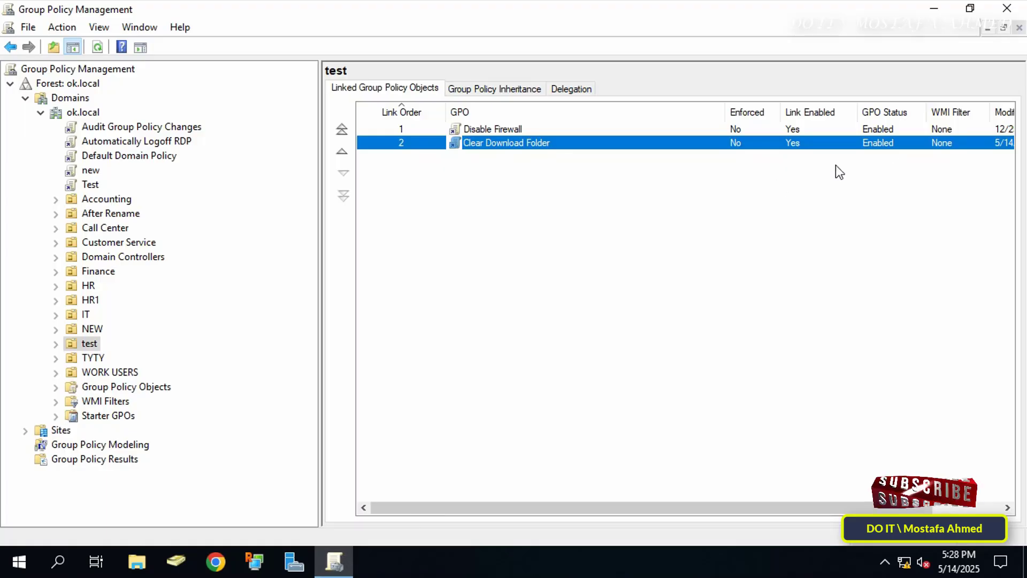
left_click(1008, 7)
right_click(315, 140)
left_click(330, 192)
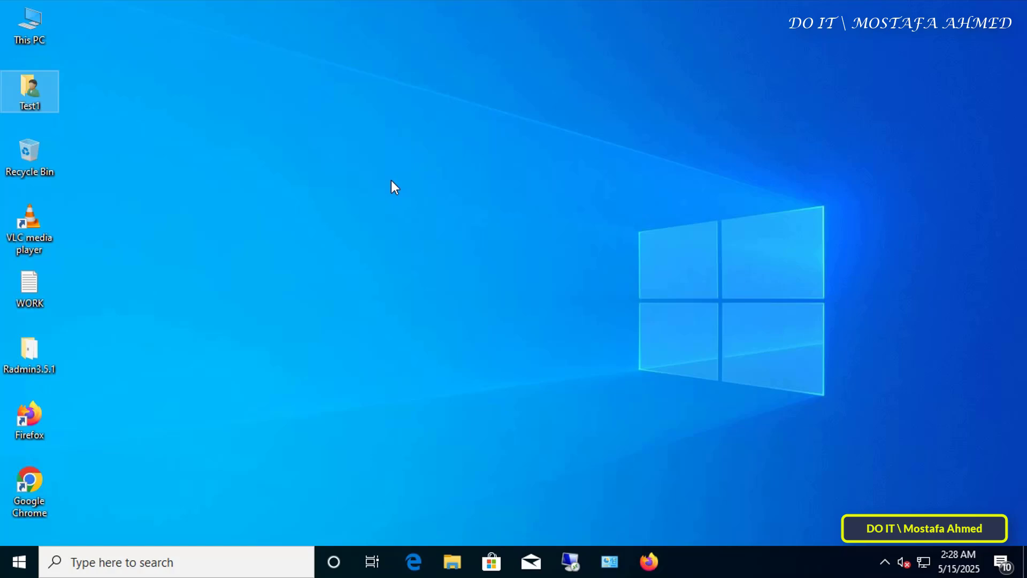
left_click(481, 179)
right_click(481, 178)
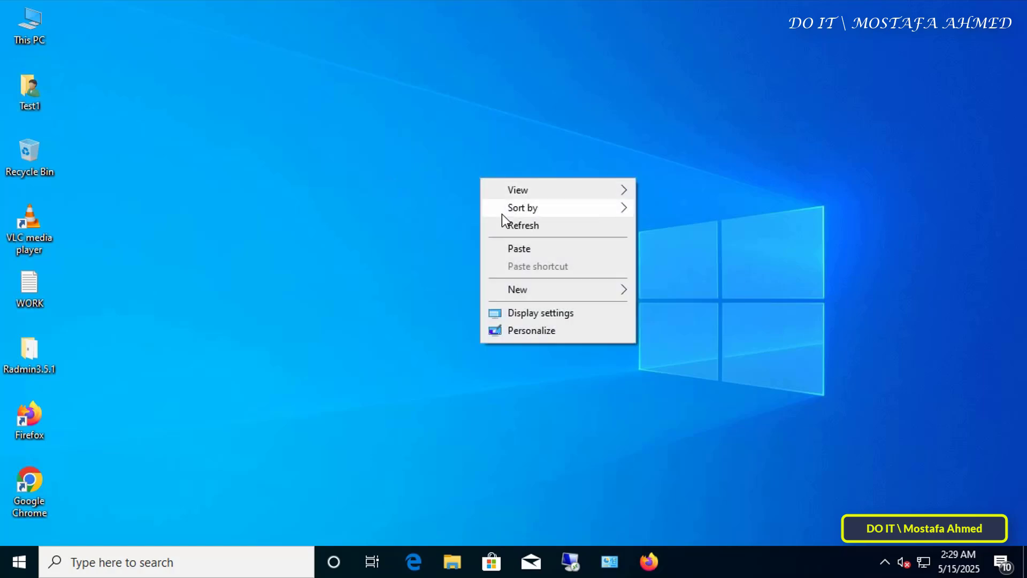
left_click(509, 226)
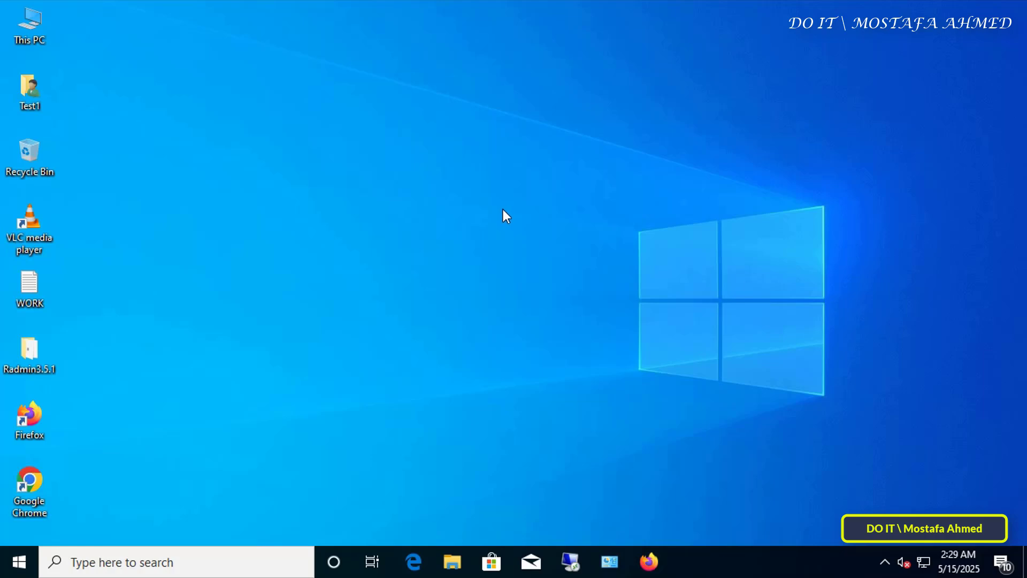
- Force a Group Policy update on the client computer with gpupdate /force in a Command Prompt and close it
key("super+r")
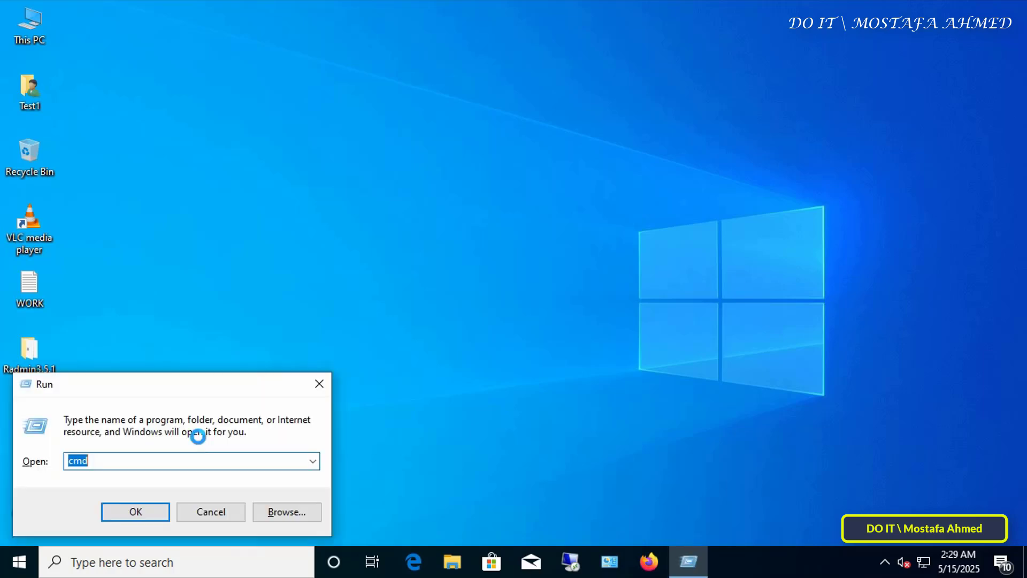
left_click(155, 515)
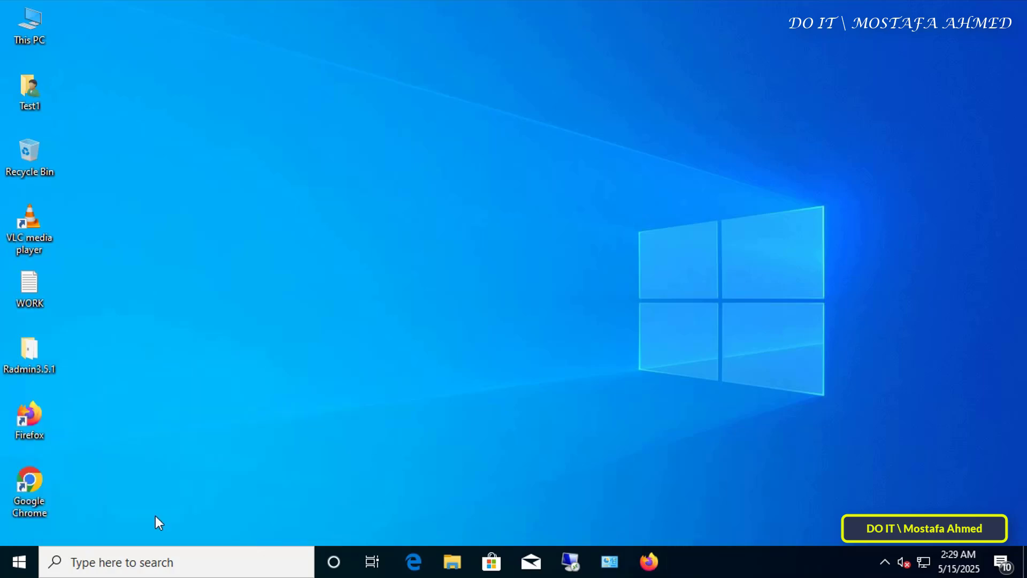
type("gpu")
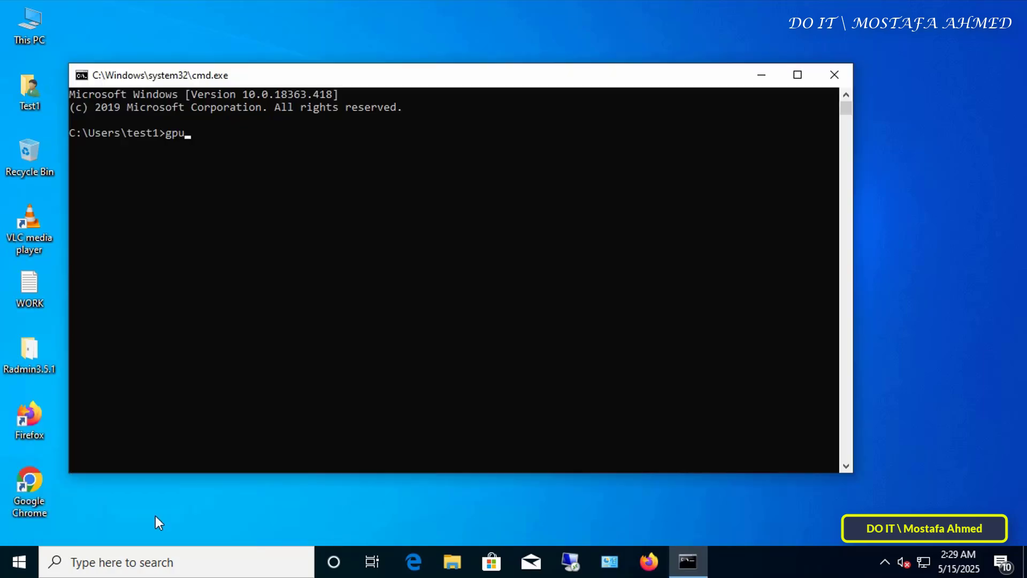
type("pdate /force")
key("Return")
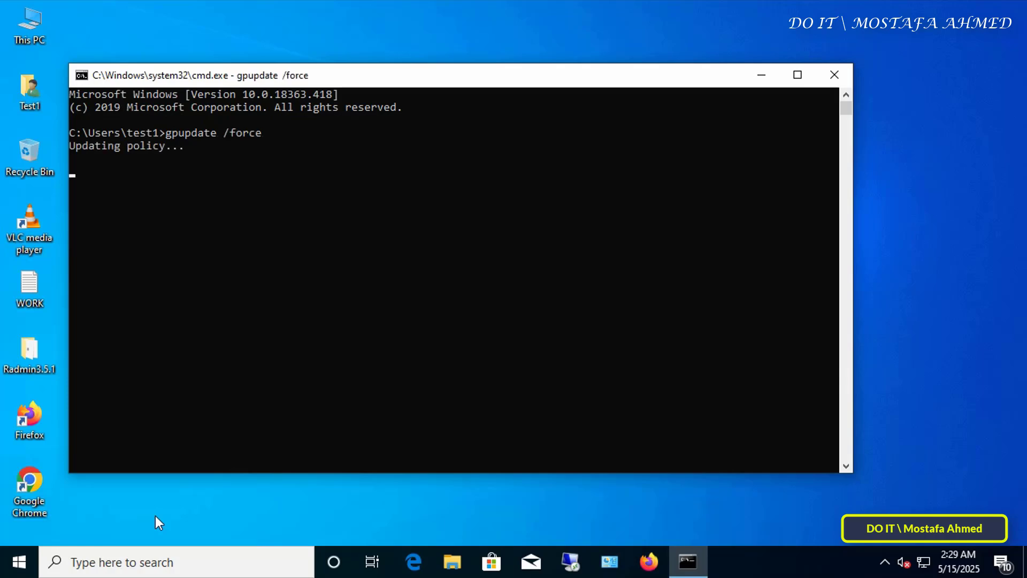
left_click(836, 75)
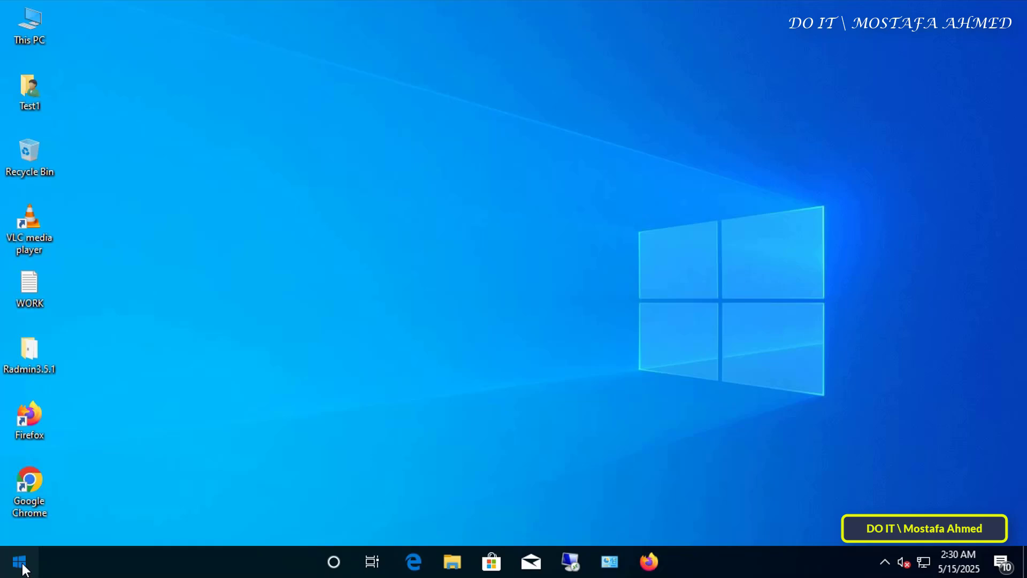
- Sign out of the test user's account on the client computer and sign back in with the account password
left_click(19, 562)
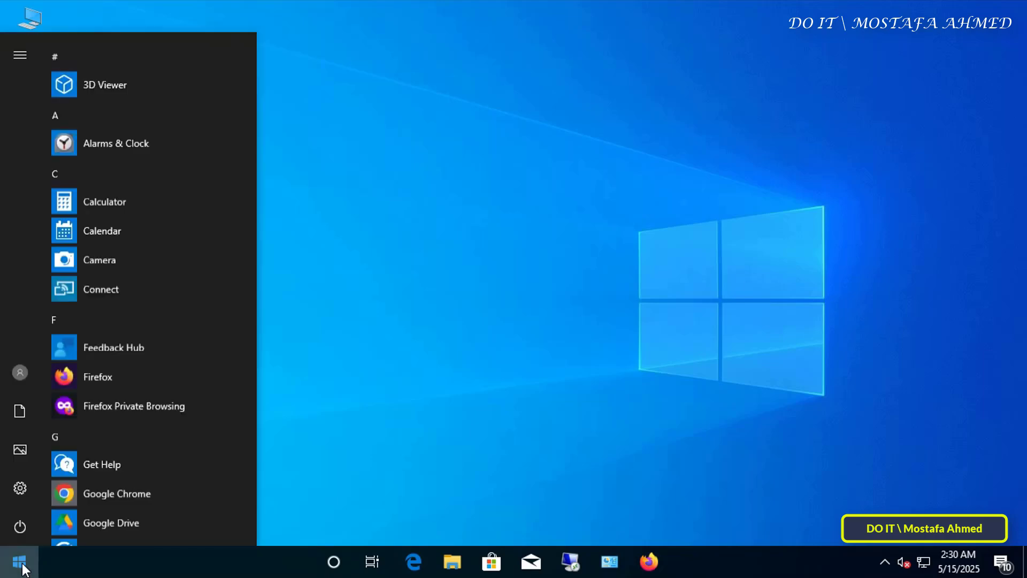
left_click(21, 371)
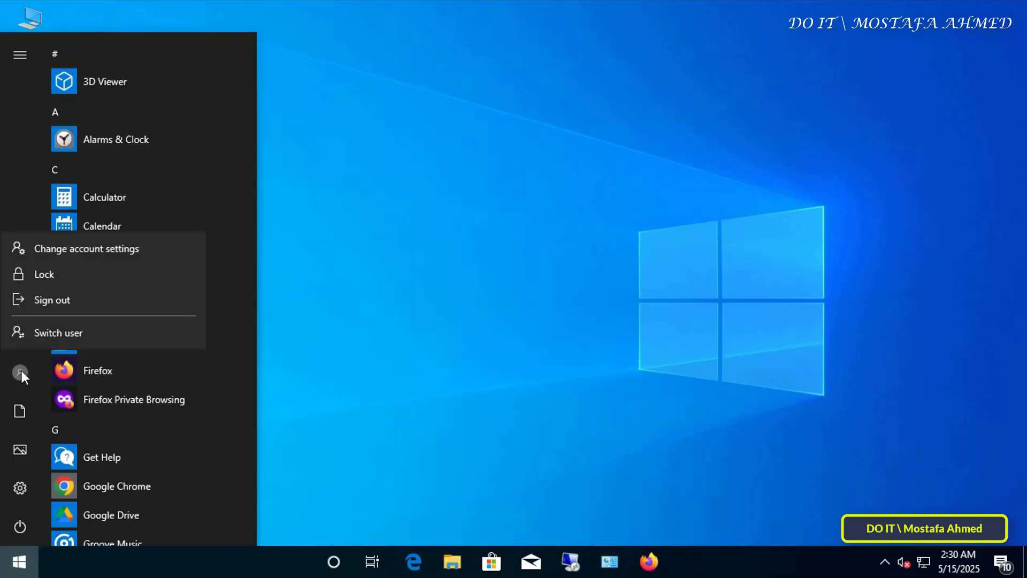
left_click(54, 300)
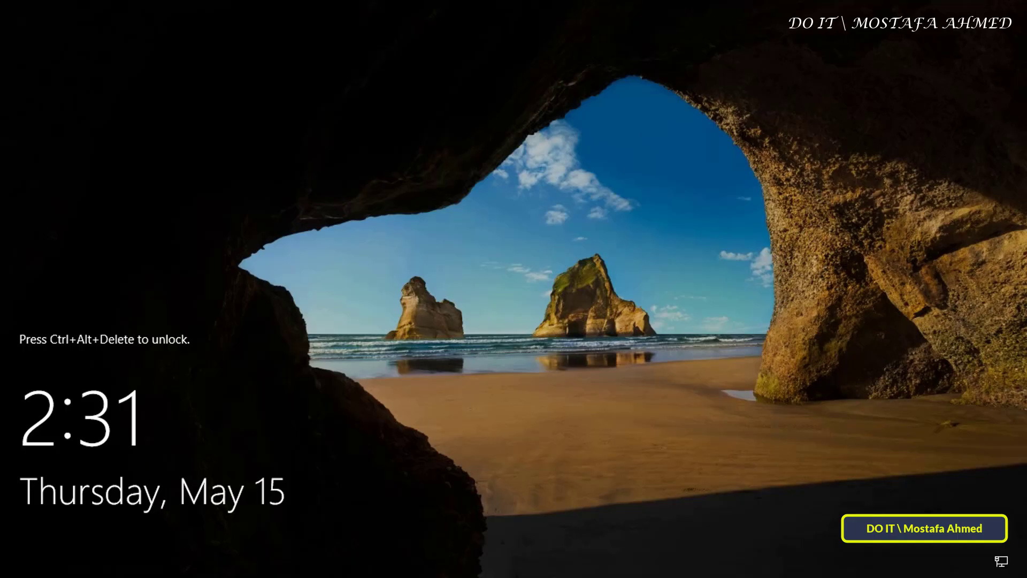
key("ctrl+alt+Delete")
type("•••••")
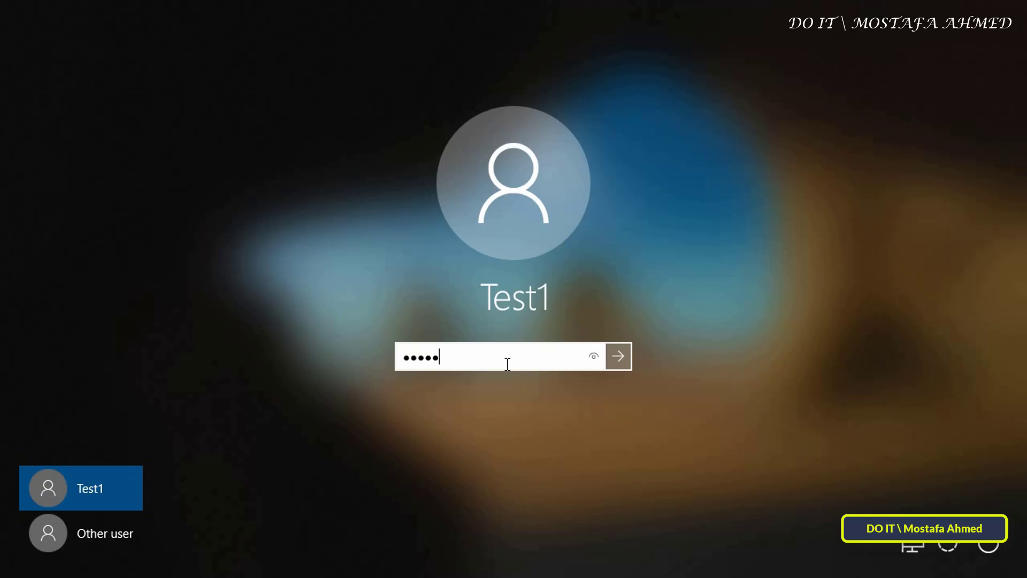
type("•••")
key("Return")
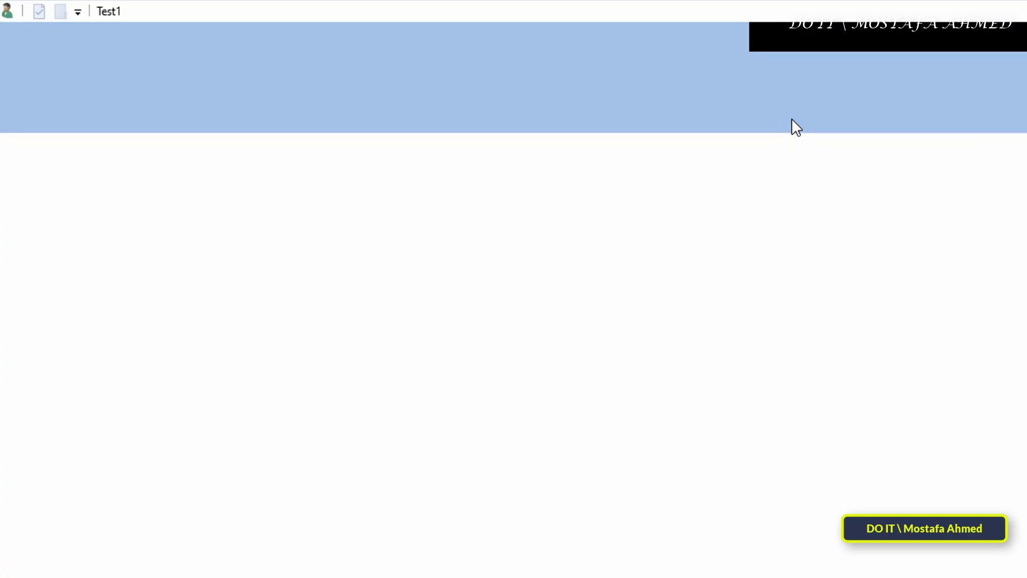
- Open the test user's Downloads folder and refresh it to check whether the logon script cleared its contents
double_click(531, 265)
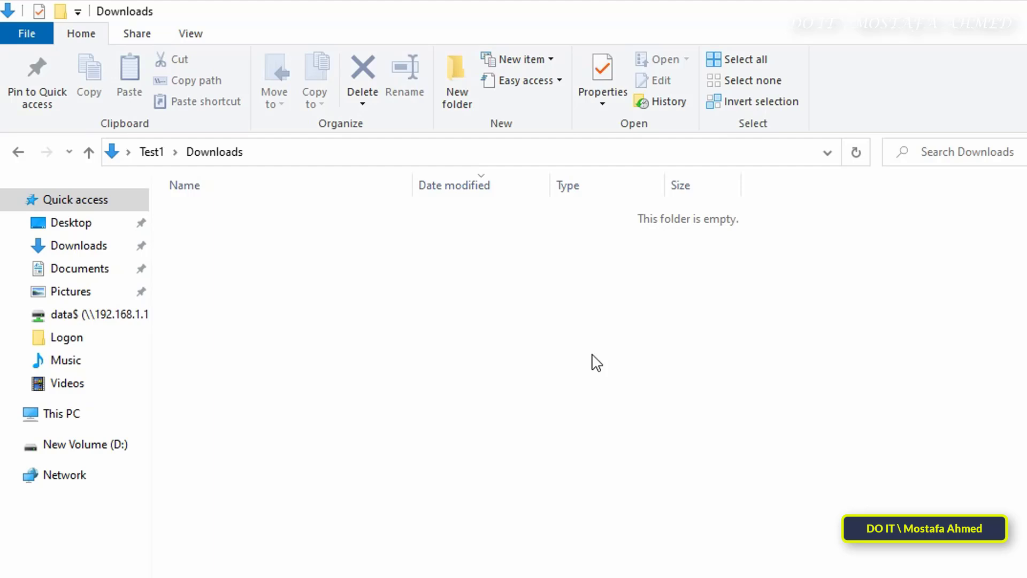
right_click(626, 390)
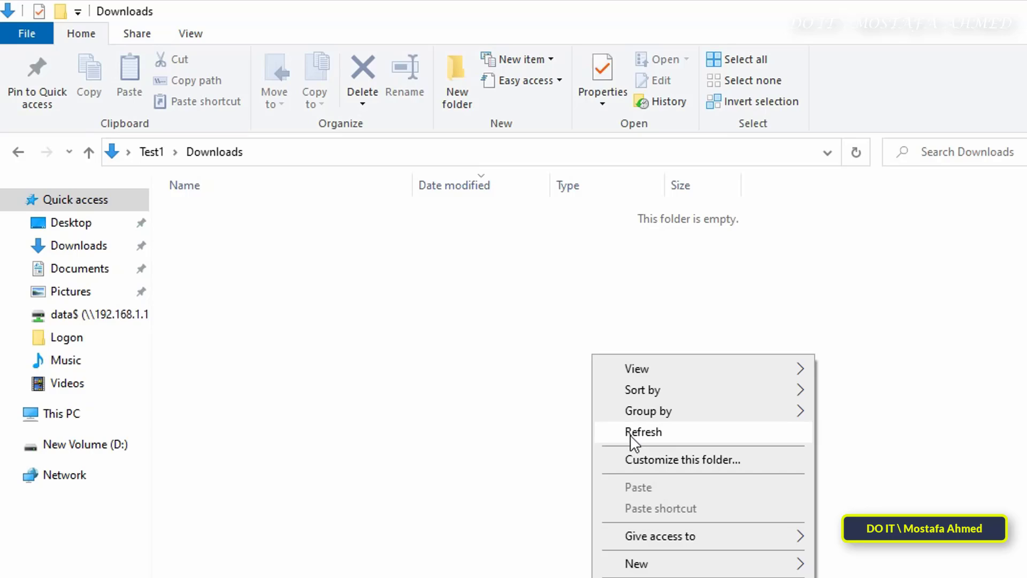
left_click(630, 436)
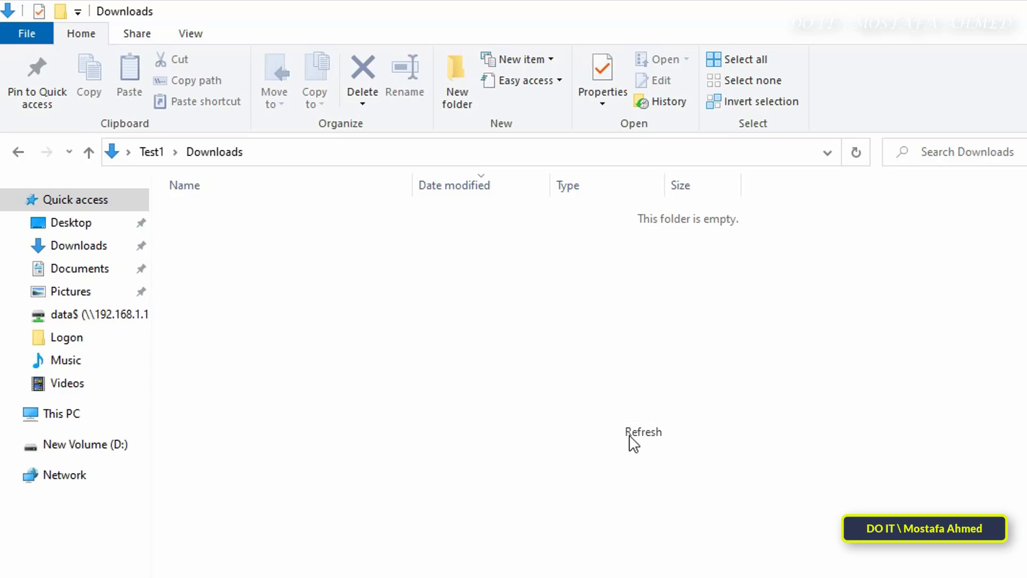